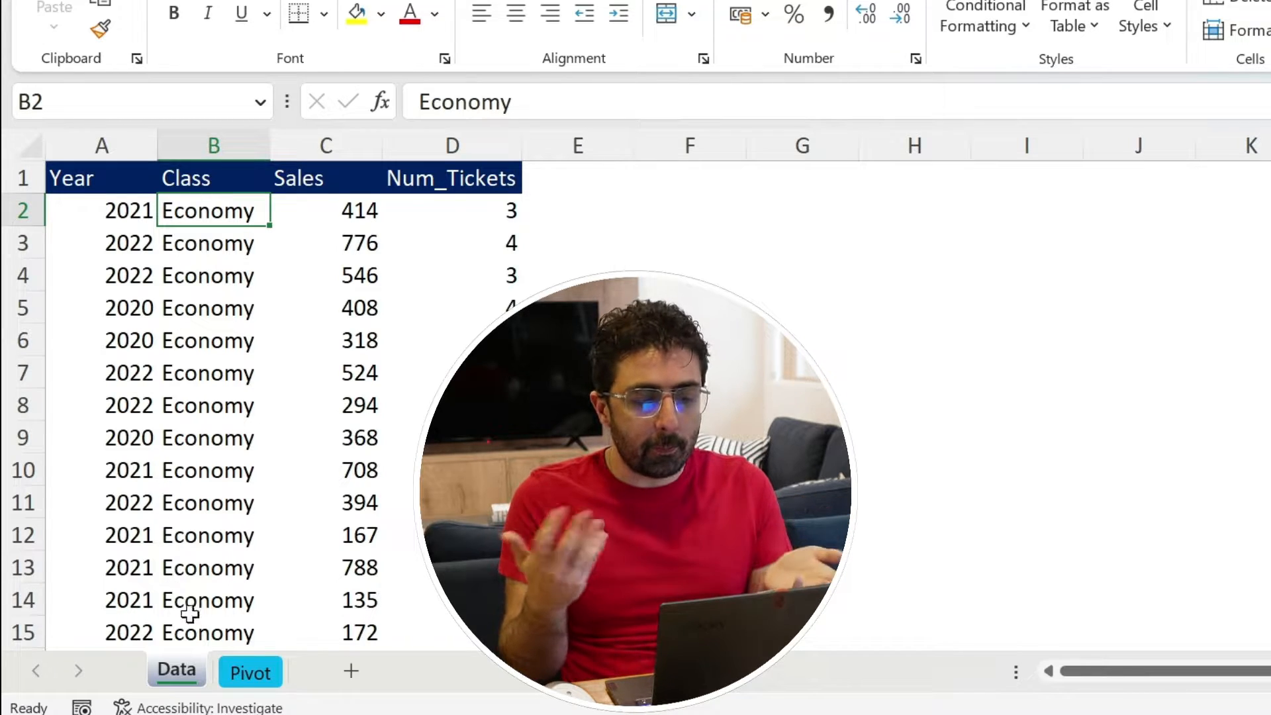
On the Pivot sheet, enter =B4/C4 in D4 beside the pivot table and fill it down to D7.
click(251, 672)
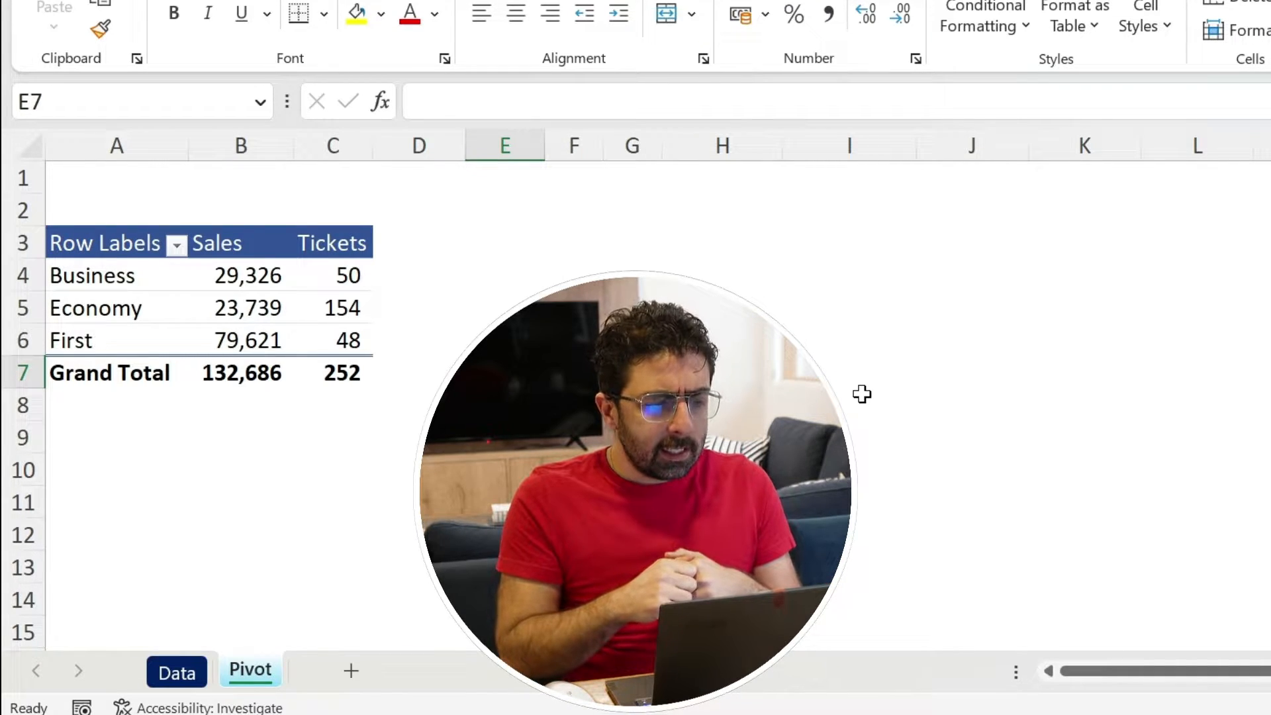
click(428, 270)
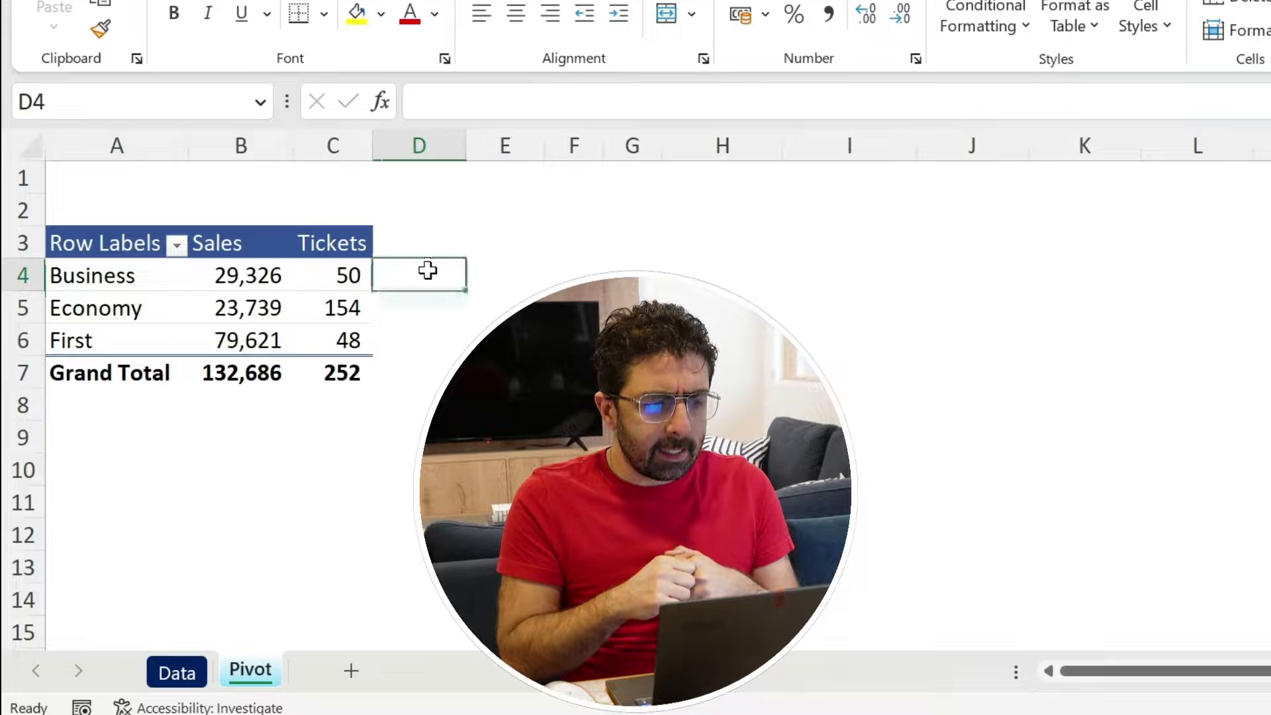
text(=)
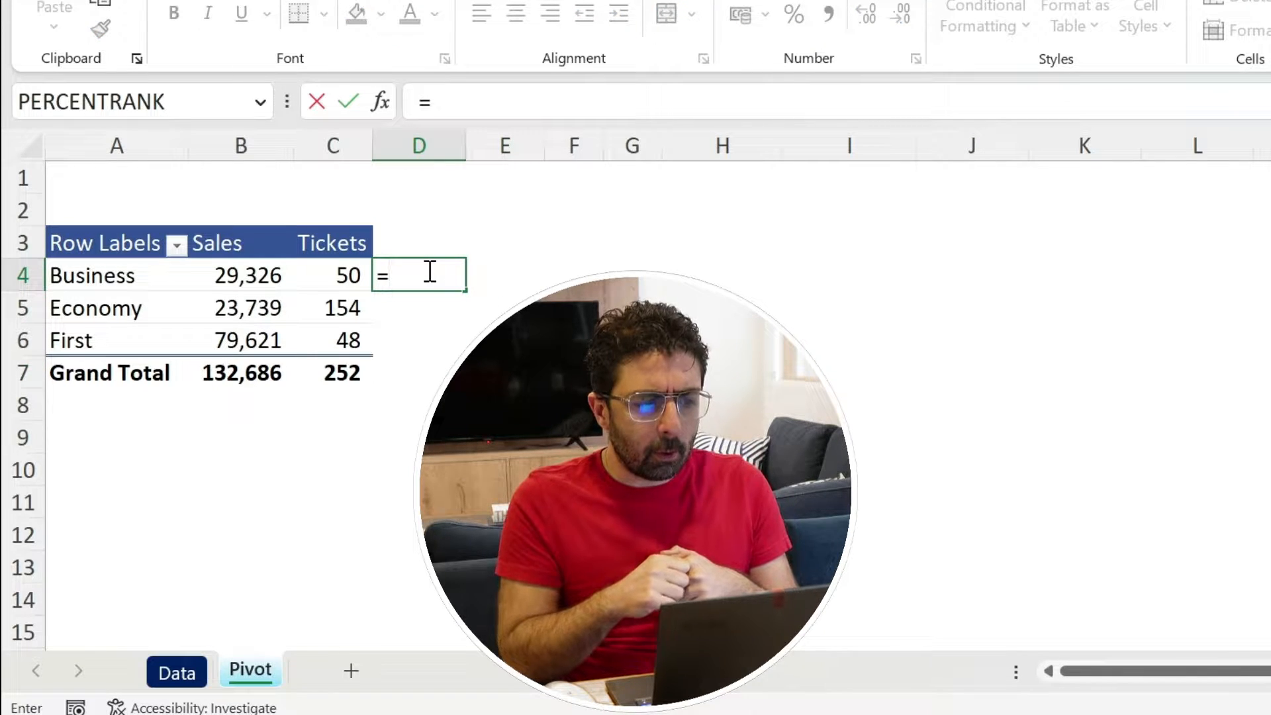
text(B)
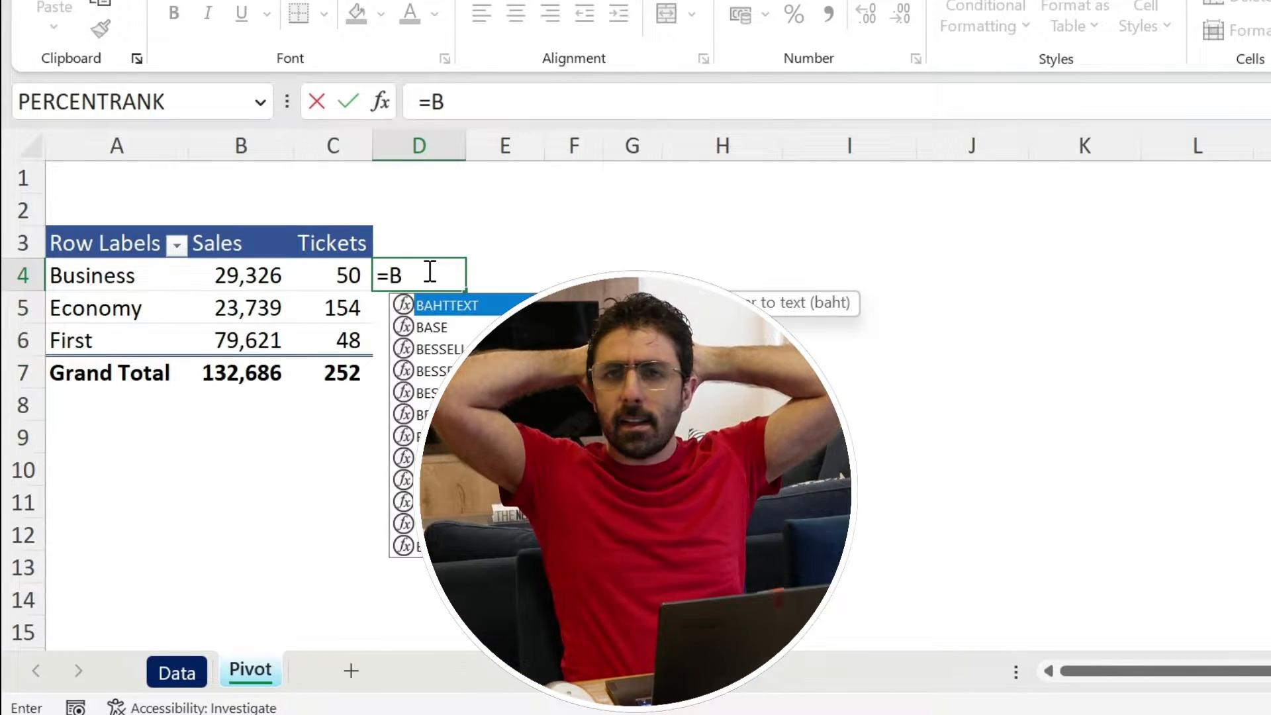
text(4/C4)
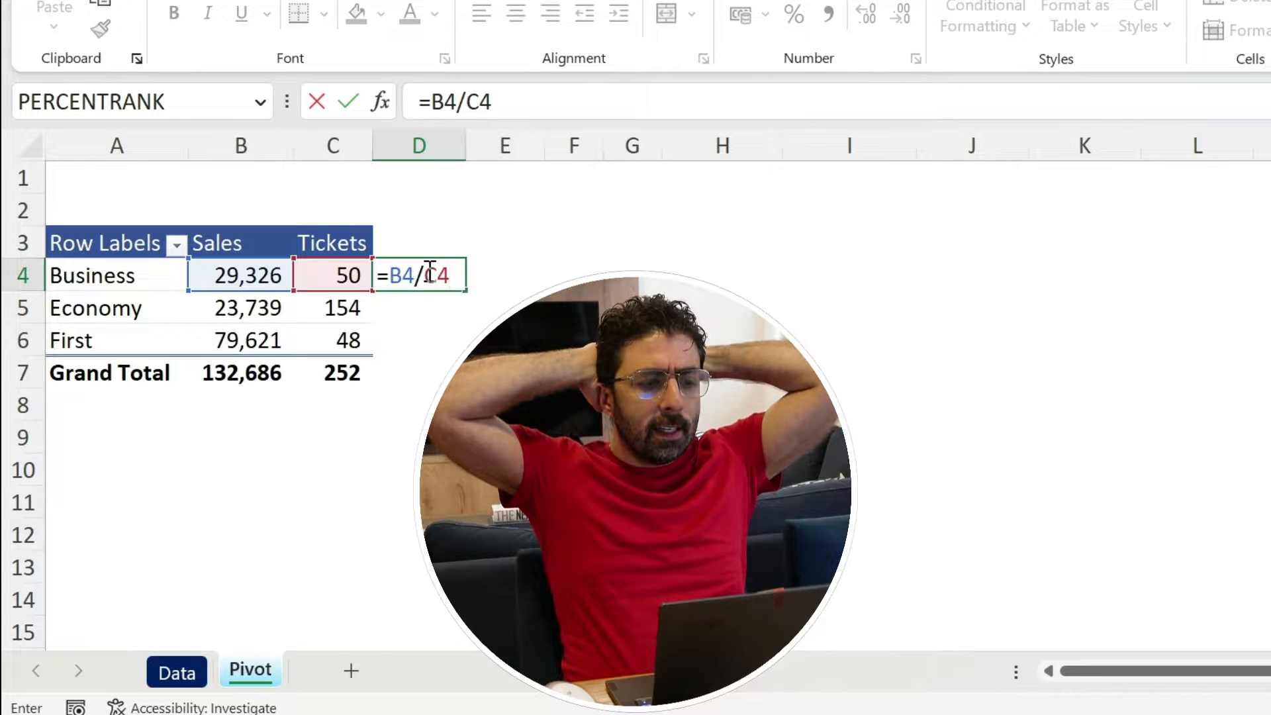
key(Return)
click(427, 268)
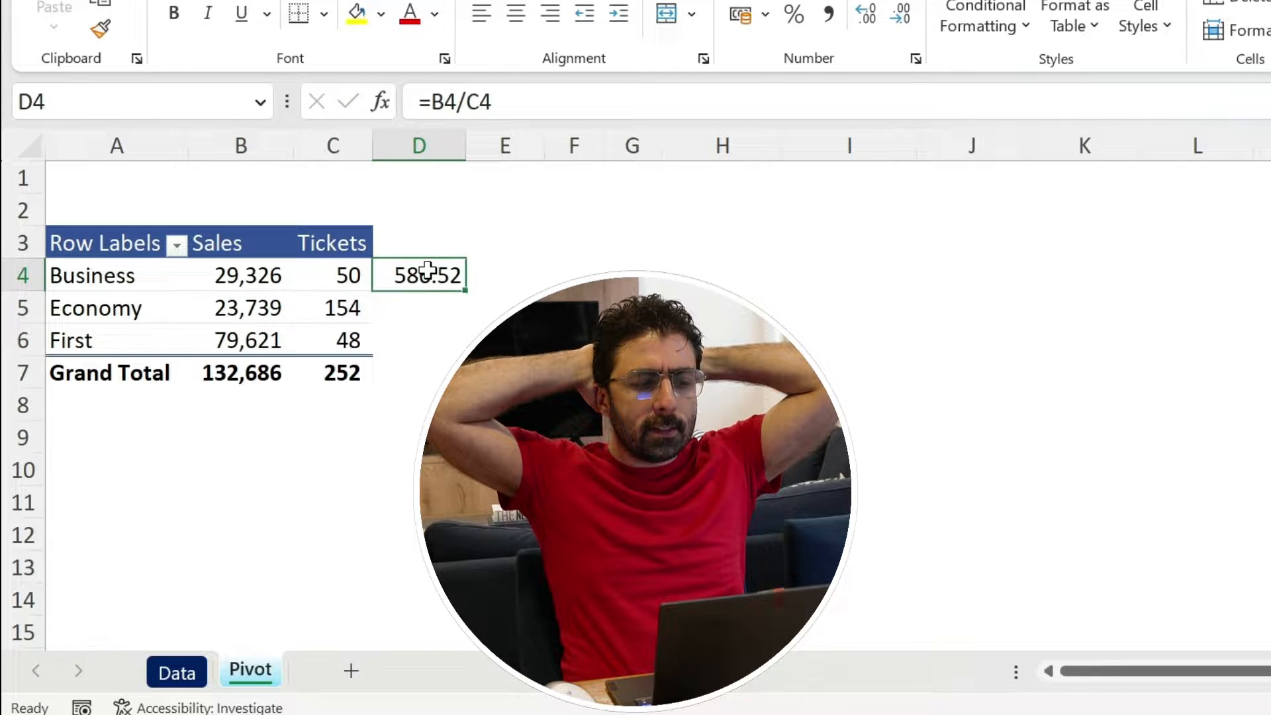
double_click(468, 287)
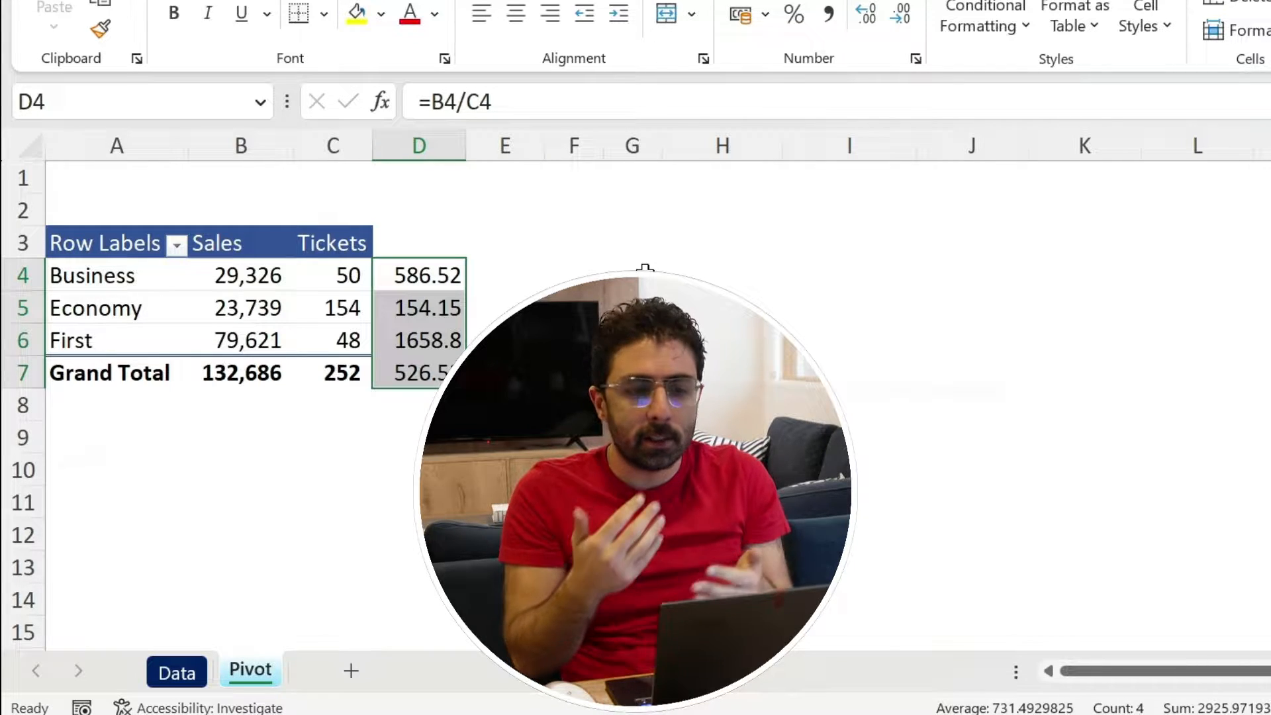
Try adding Year to the pivot table's columns, replacing the adjacent cell data, and take Year out again.
click(266, 286)
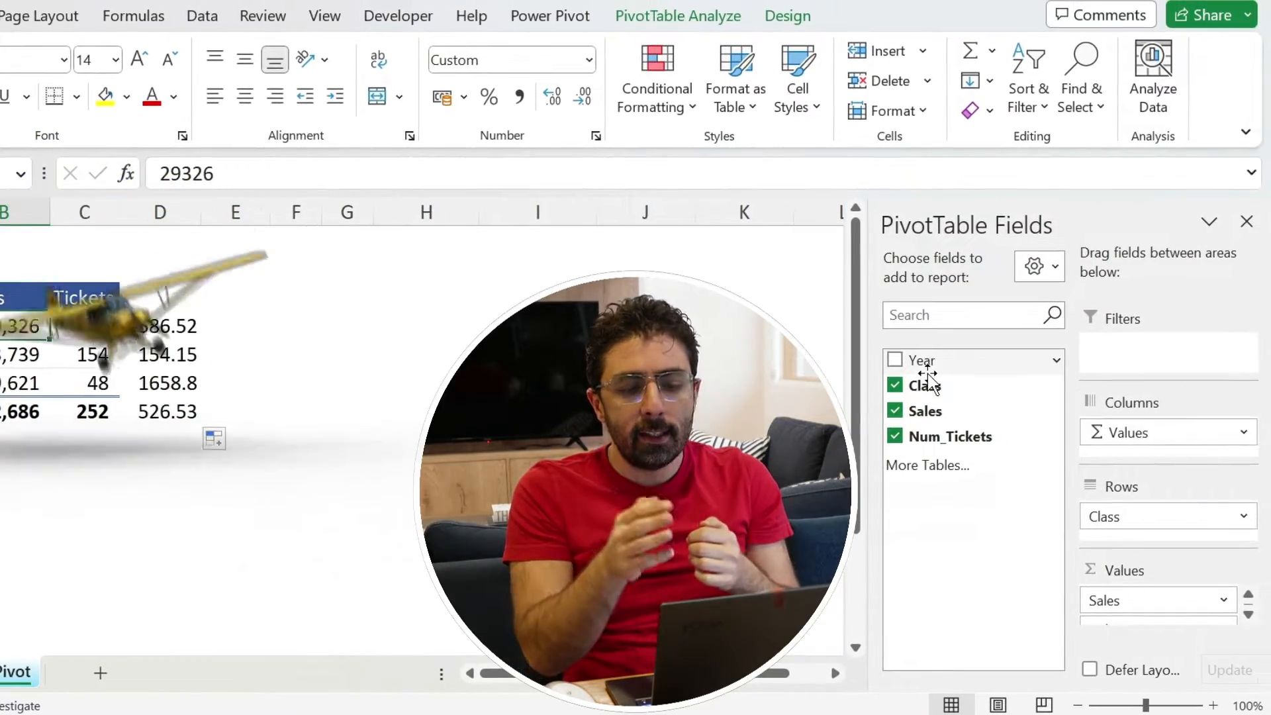
drag(1137, 336, 1162, 443)
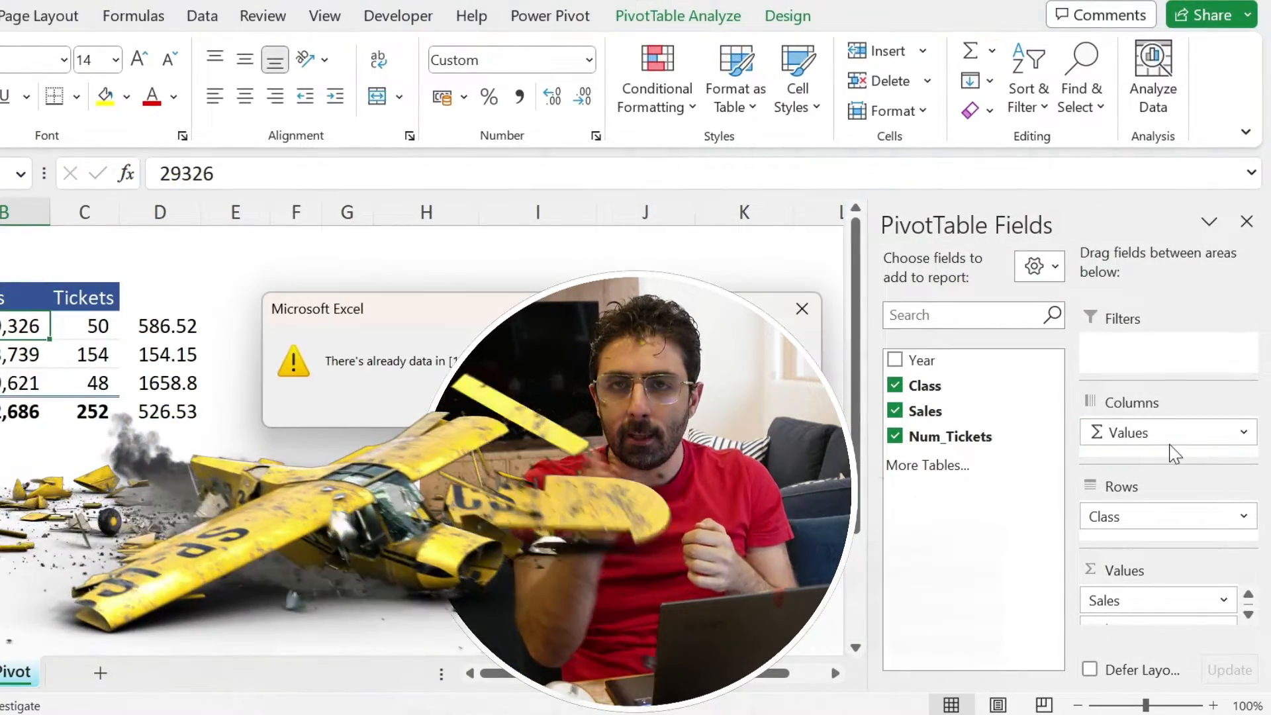
key(Return)
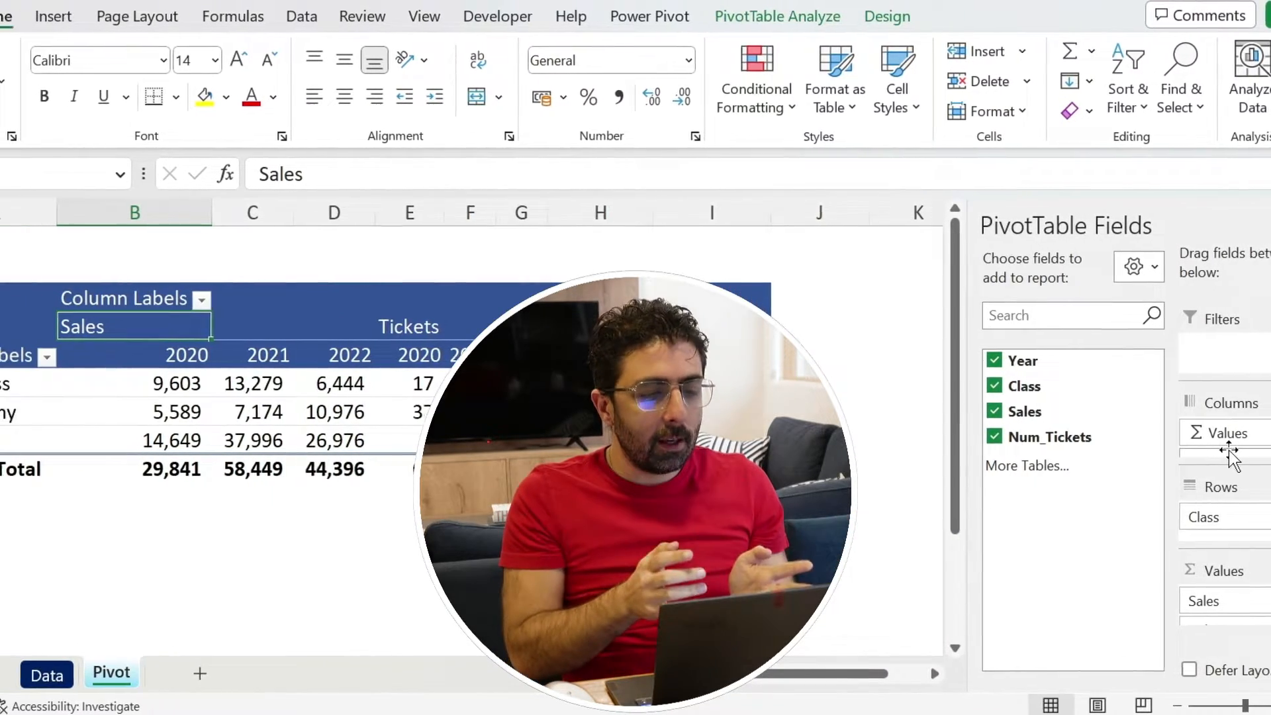
drag(1229, 452, 877, 364)
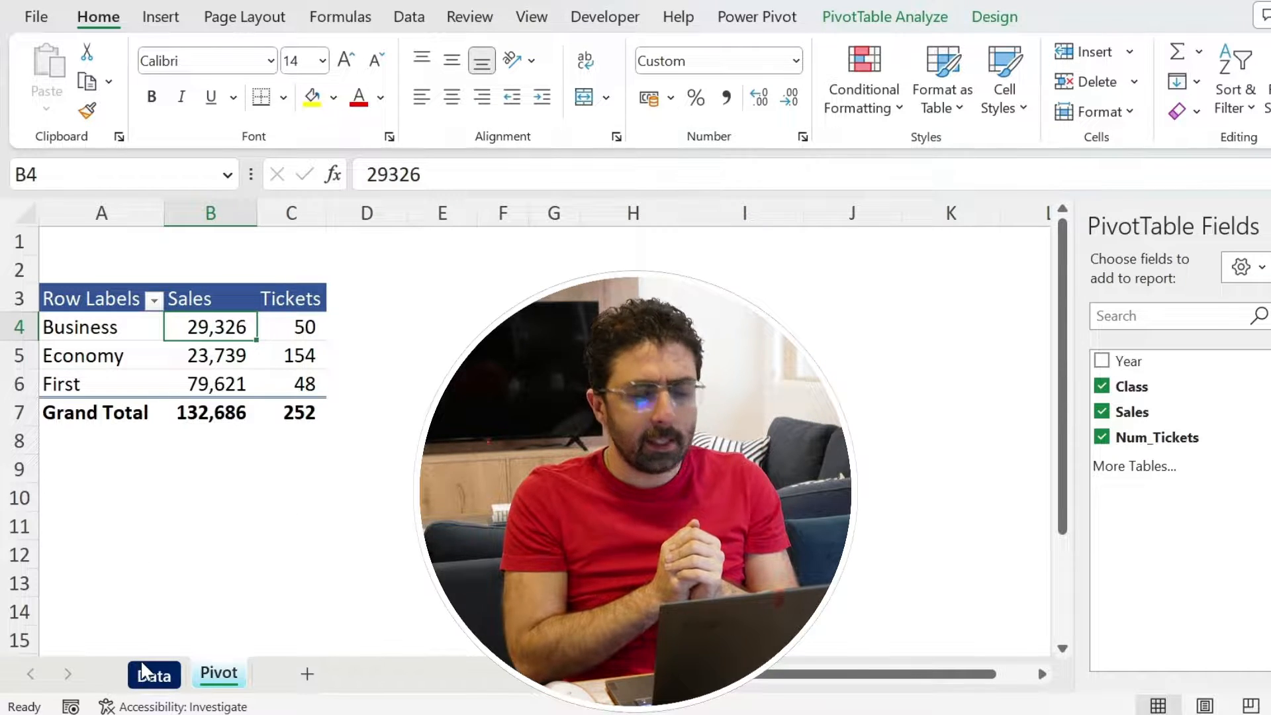
On the Data sheet, add a new column header "Avg p" in E1.
click(149, 674)
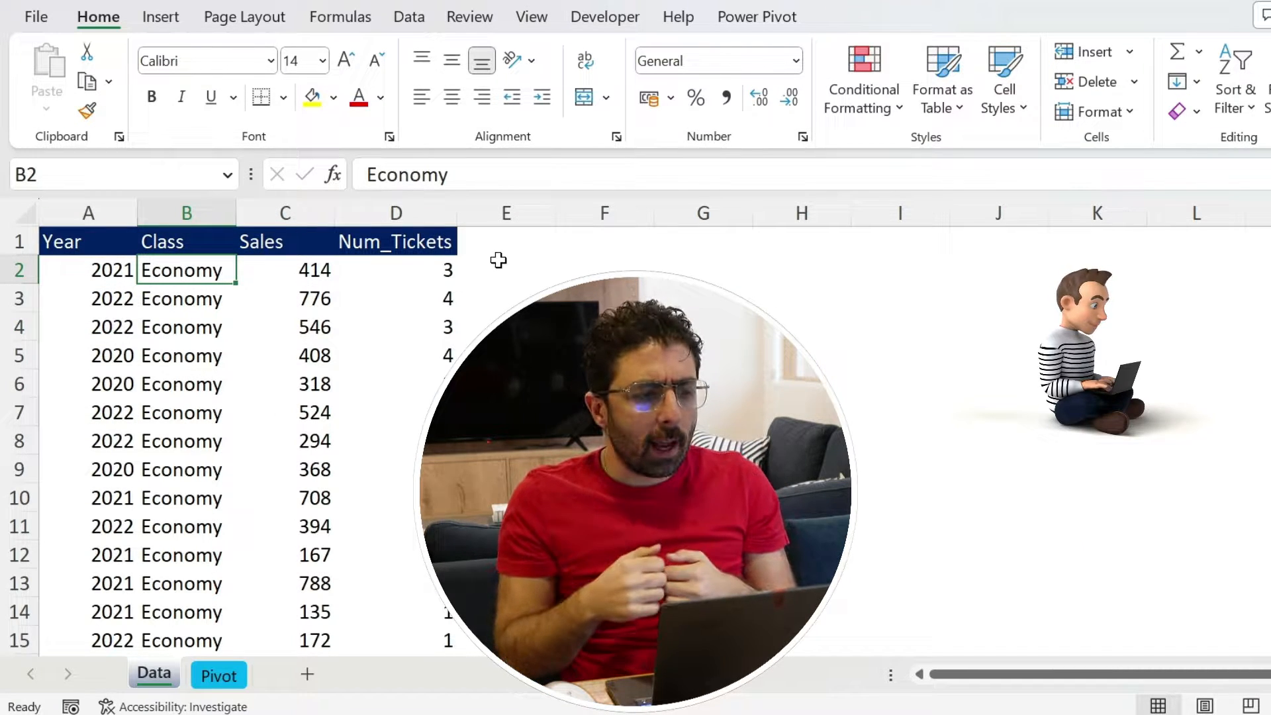
click(499, 254)
text(Avg)
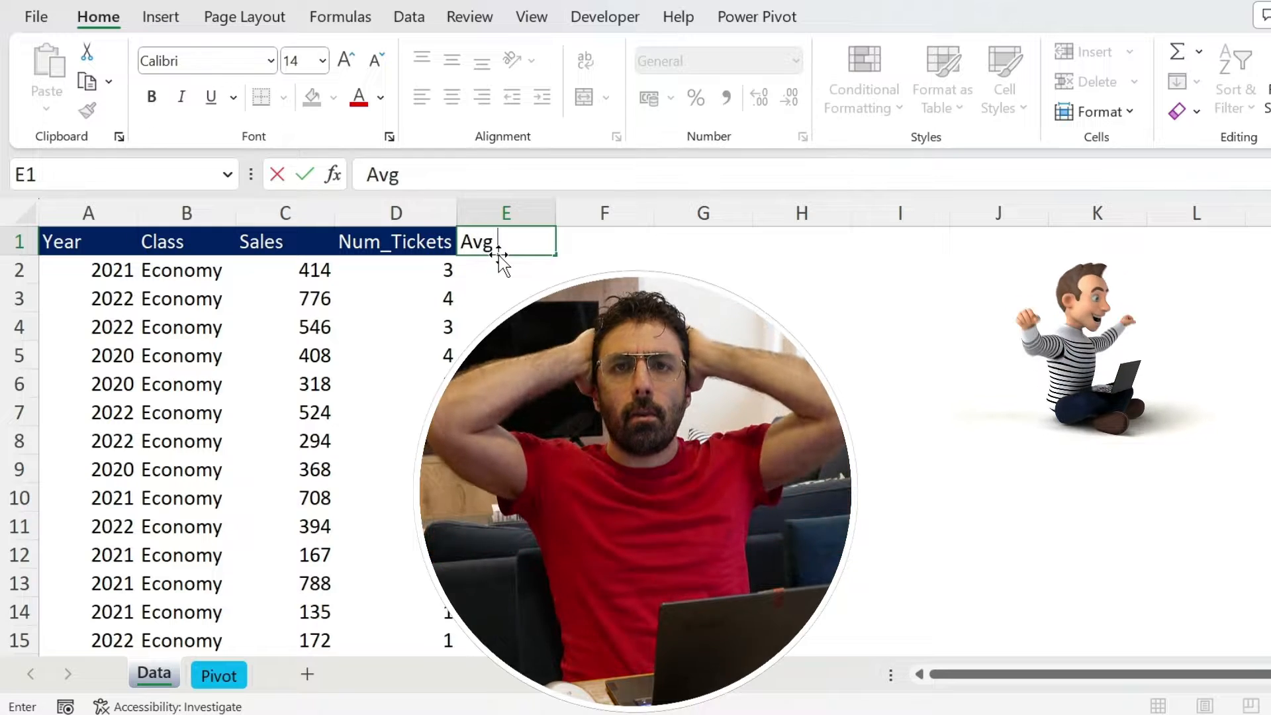
text( p)
key(Return)
Enter =C2/D2 in E2 to divide sales by number of tickets, and fill the formula down the column.
text(=)
key(Left)
key(Left)
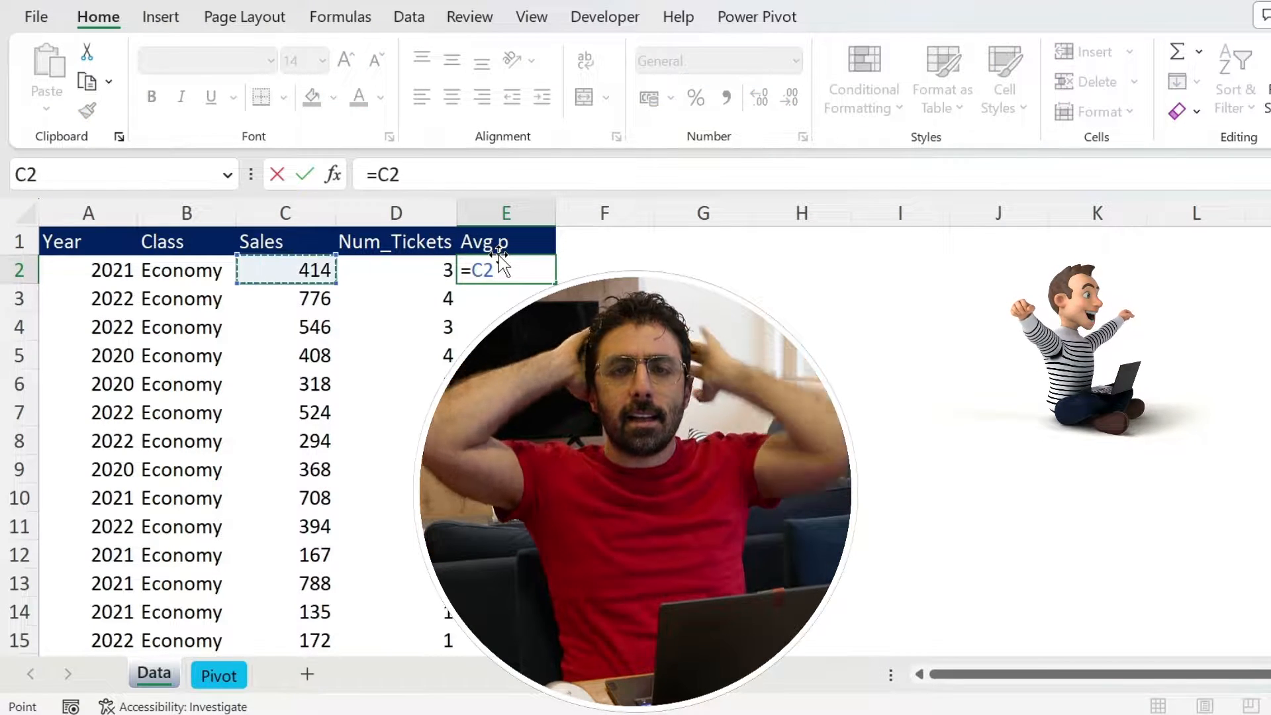
text(/)
key(Left)
key(Return)
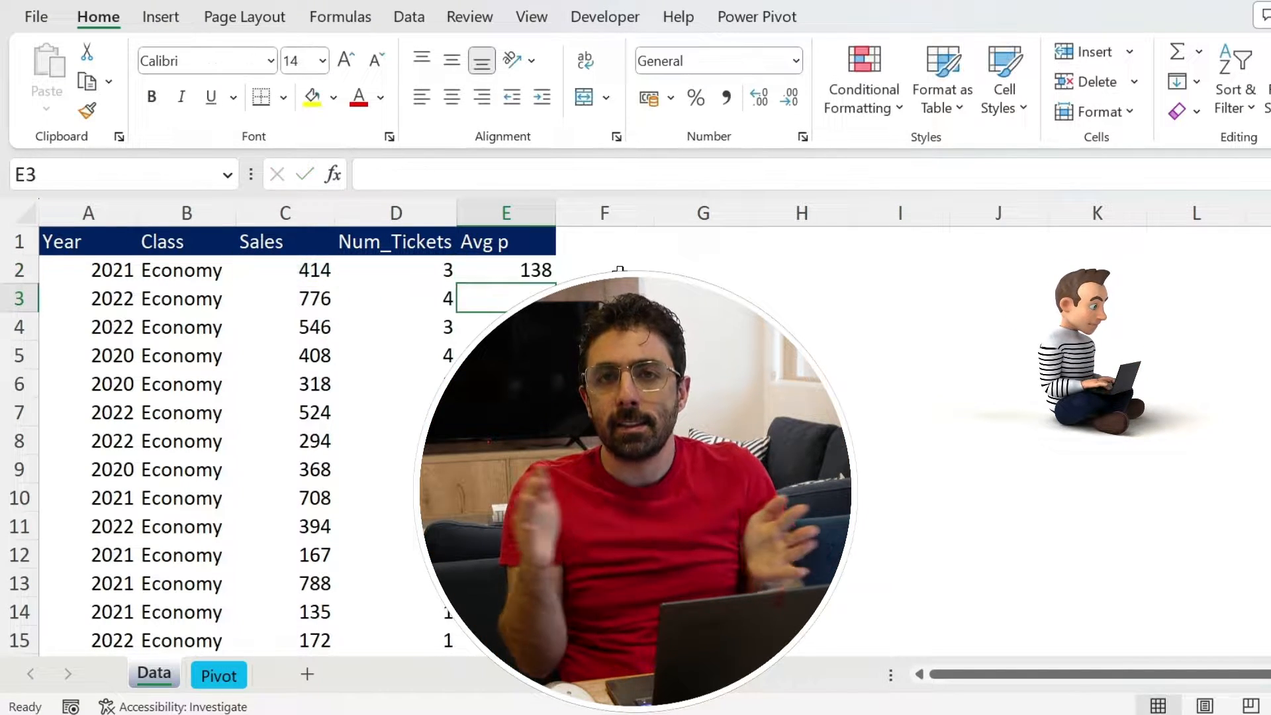
click(543, 271)
double_click(554, 283)
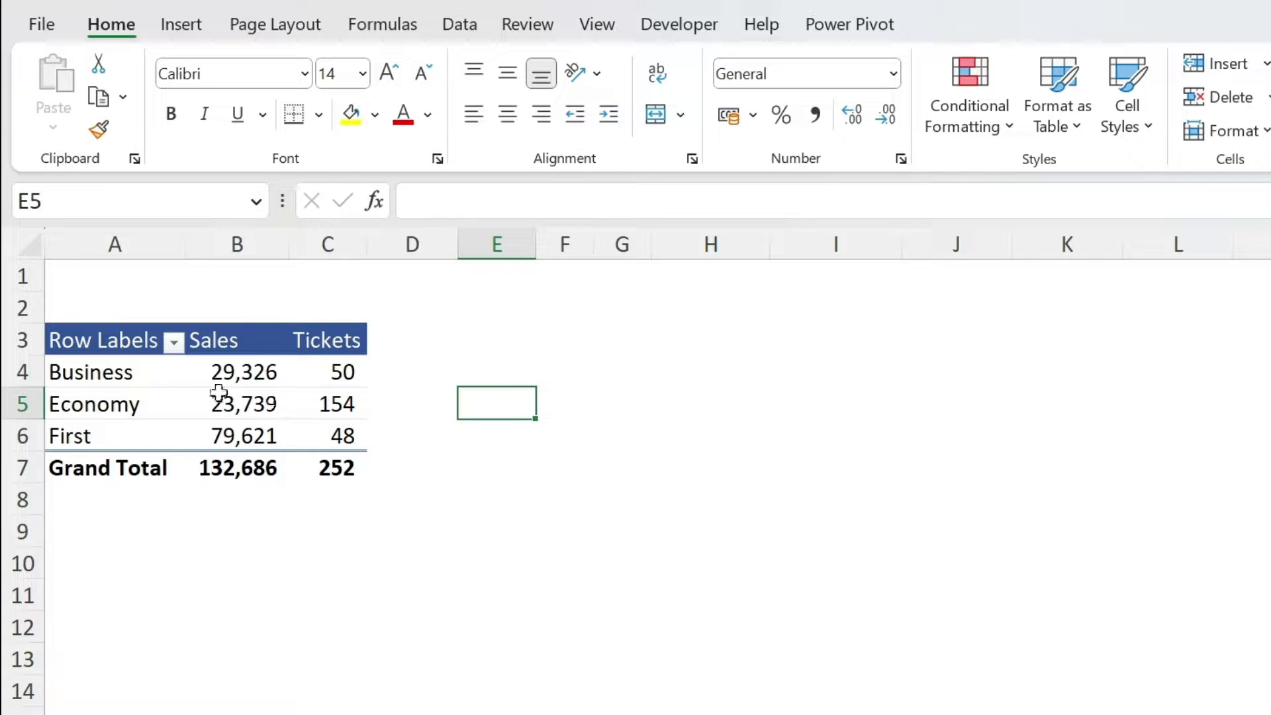
Examine the calculated field and calculated item options available for the Class row labels of the pivot table.
click(126, 372)
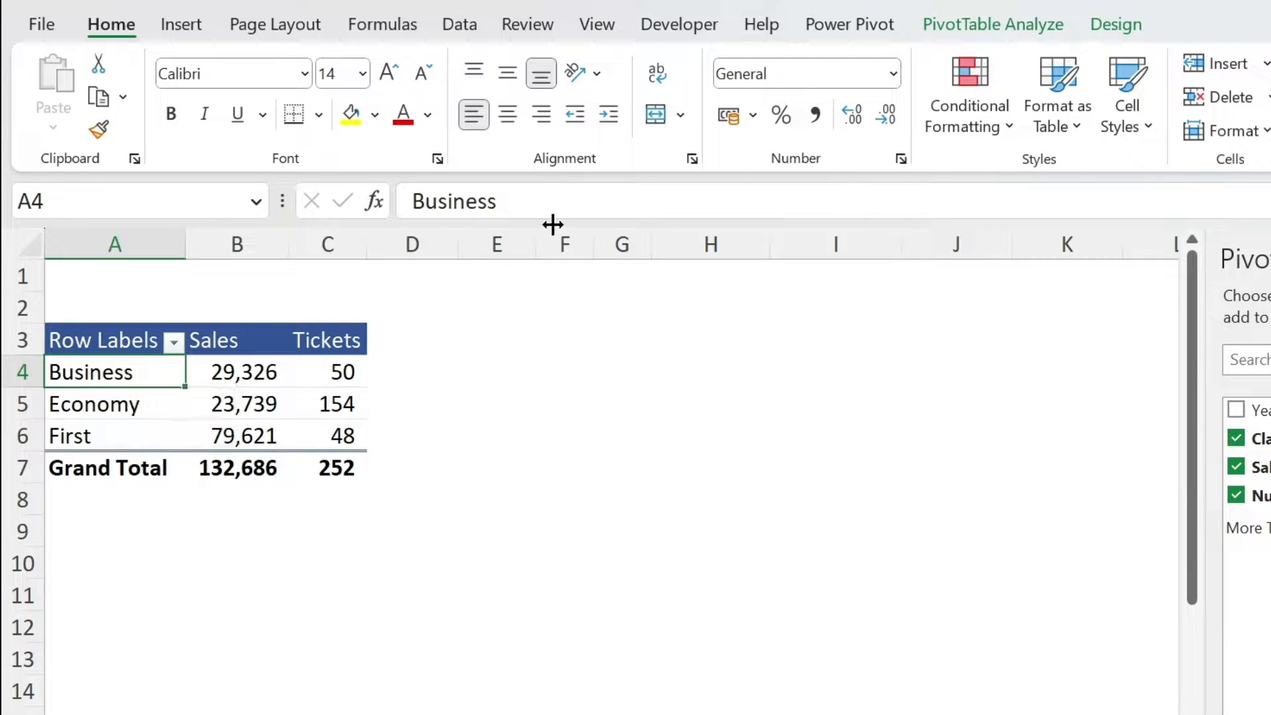
click(985, 27)
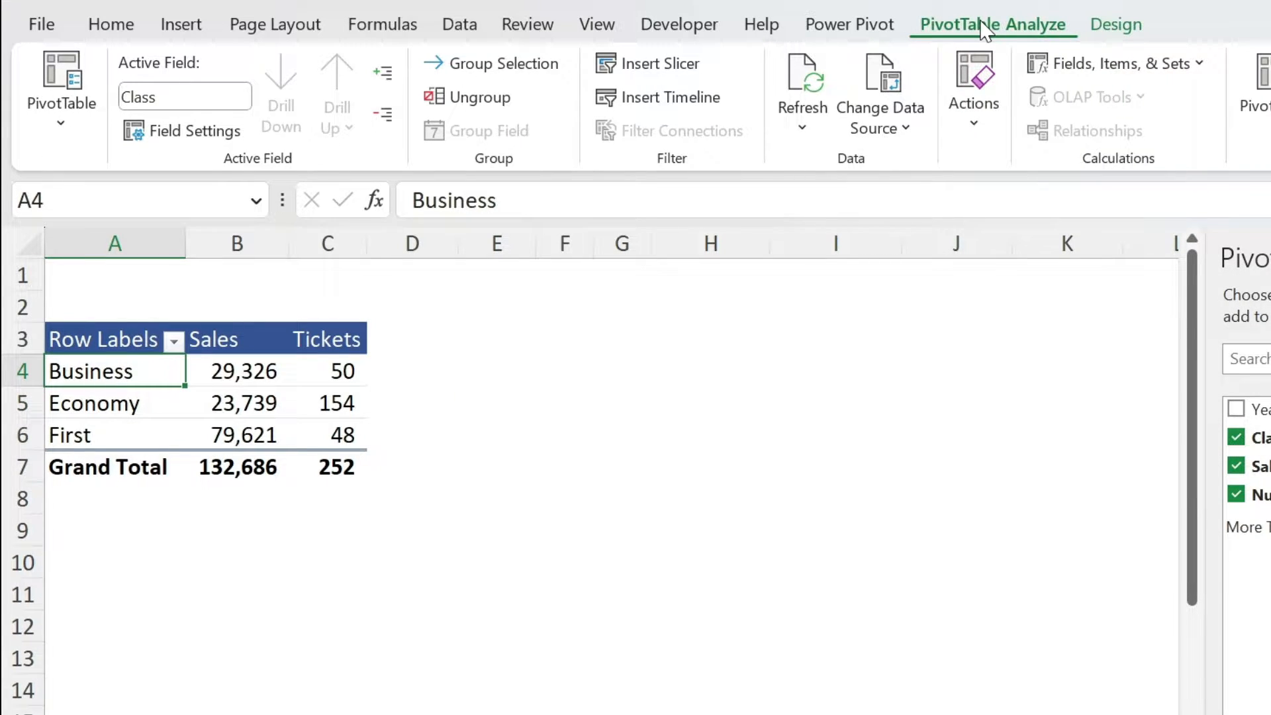
click(1077, 69)
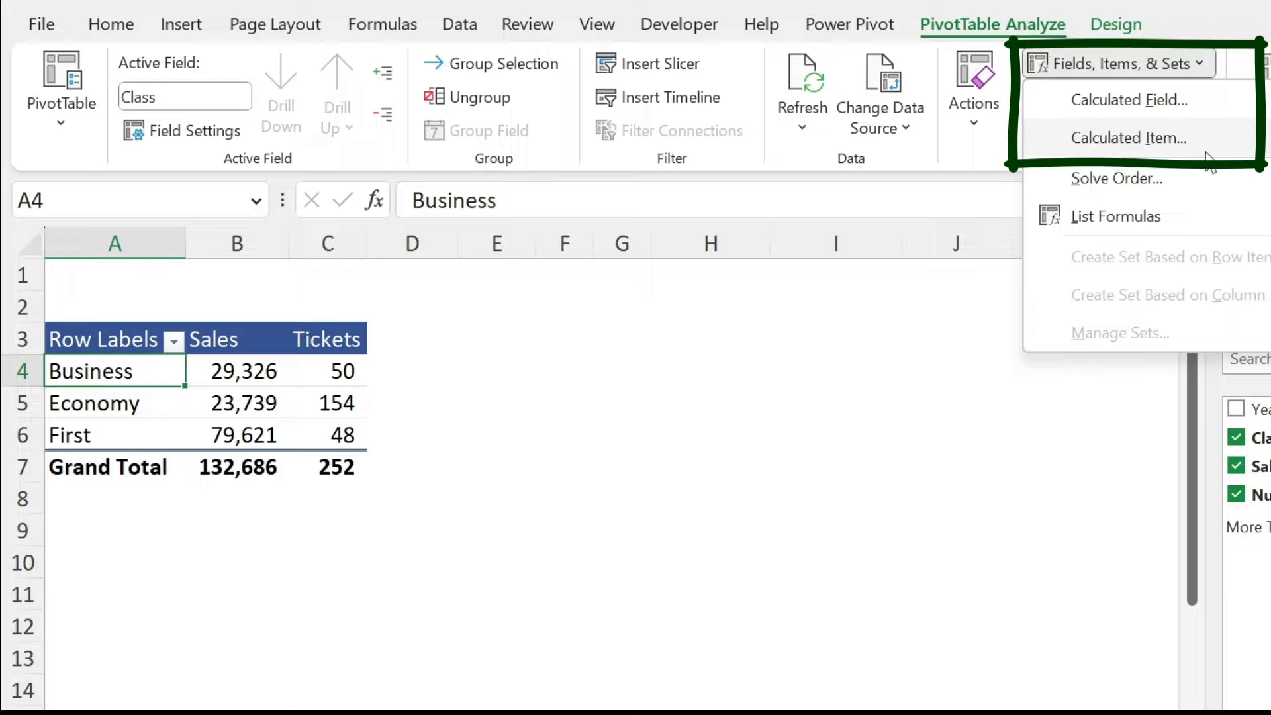
click(696, 345)
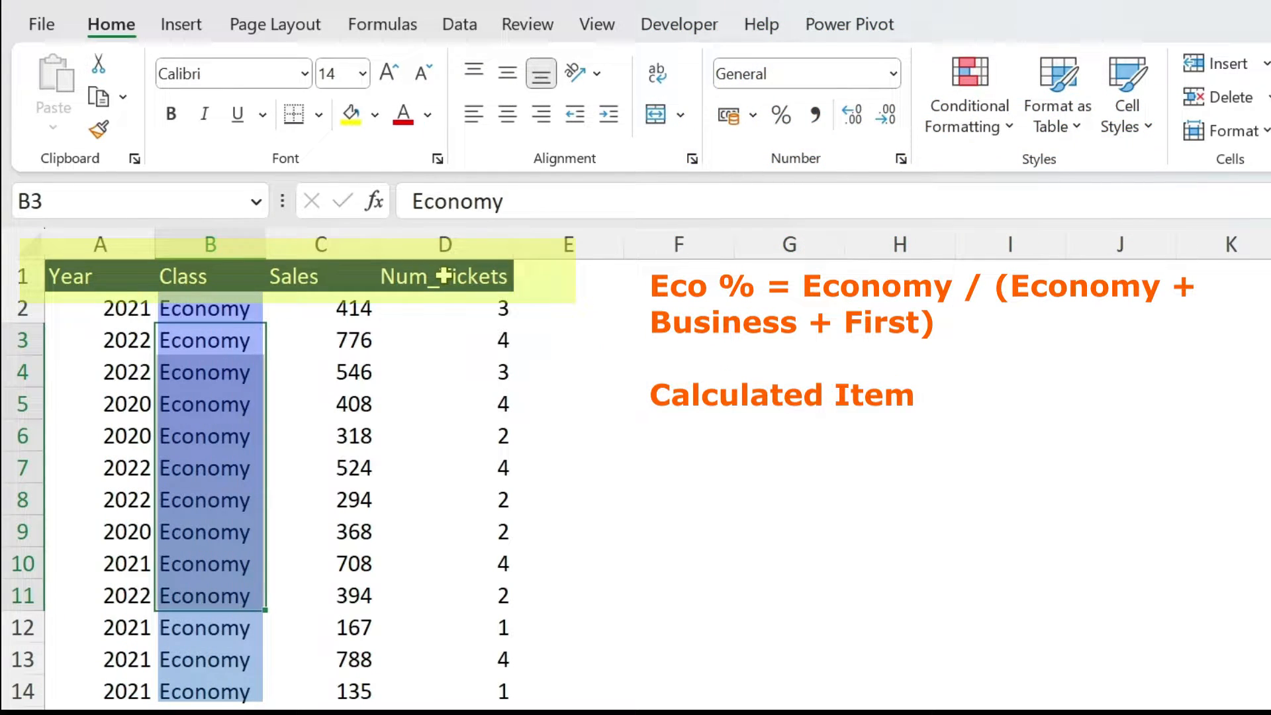
Examine the Class column on the Data sheet to see which items it contains.
drag(194, 284, 187, 453)
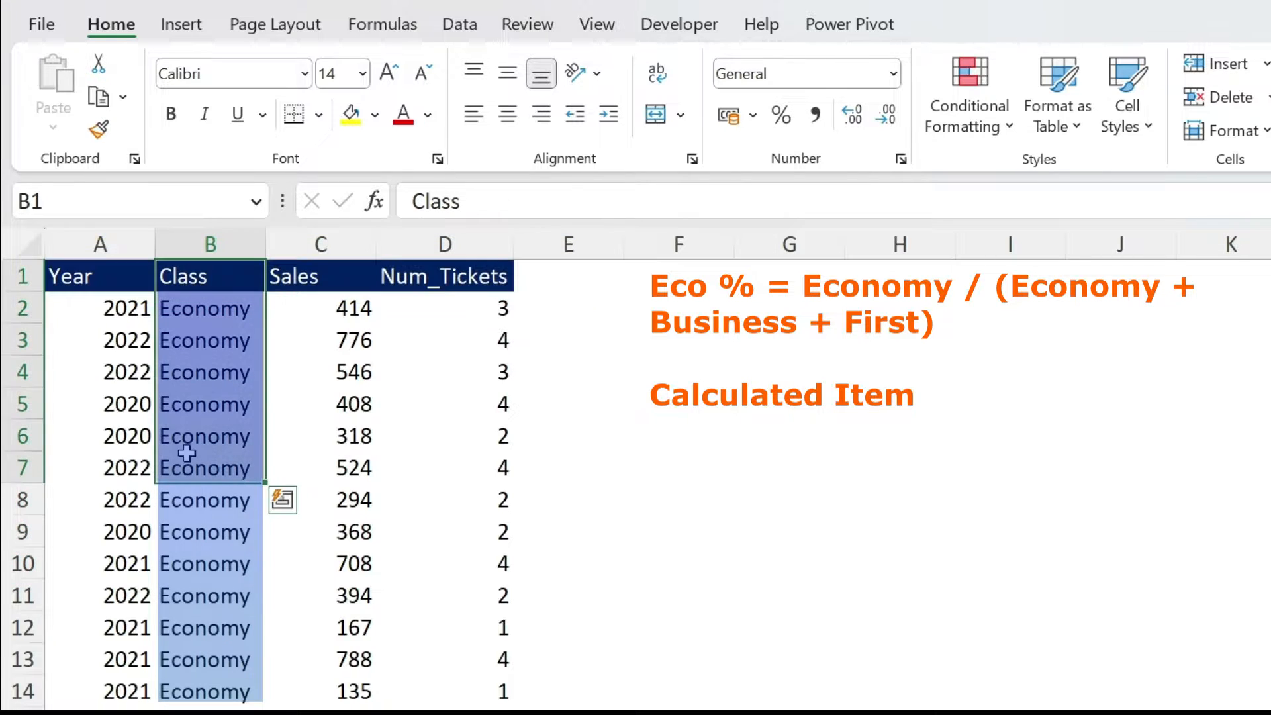
scroll(186, 453, down, 18)
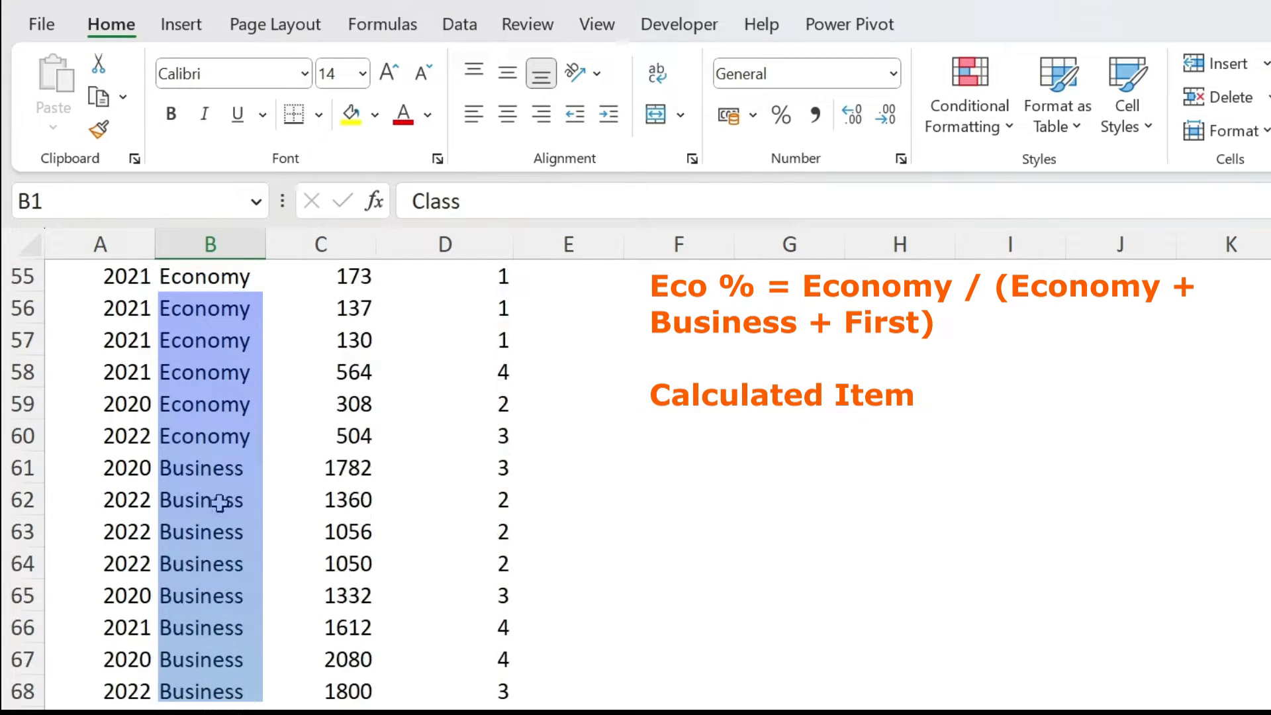
scroll(220, 502, down, 7)
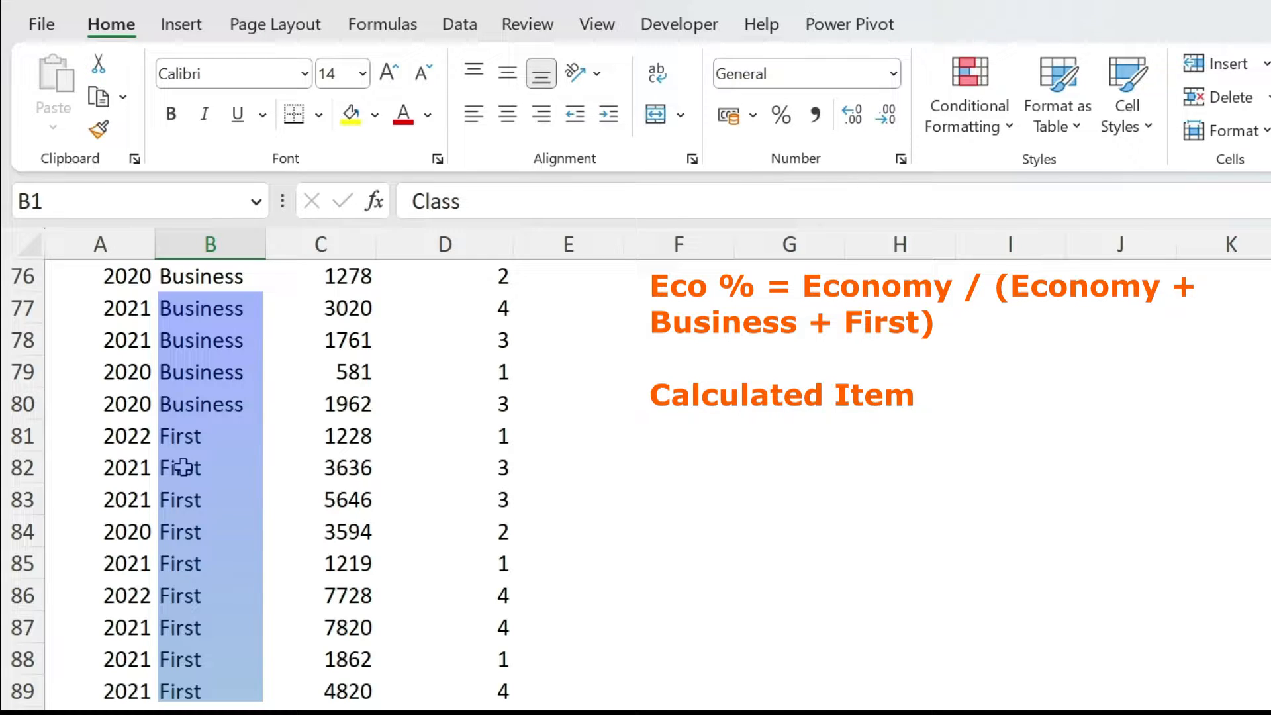
scroll(183, 467, up, 20)
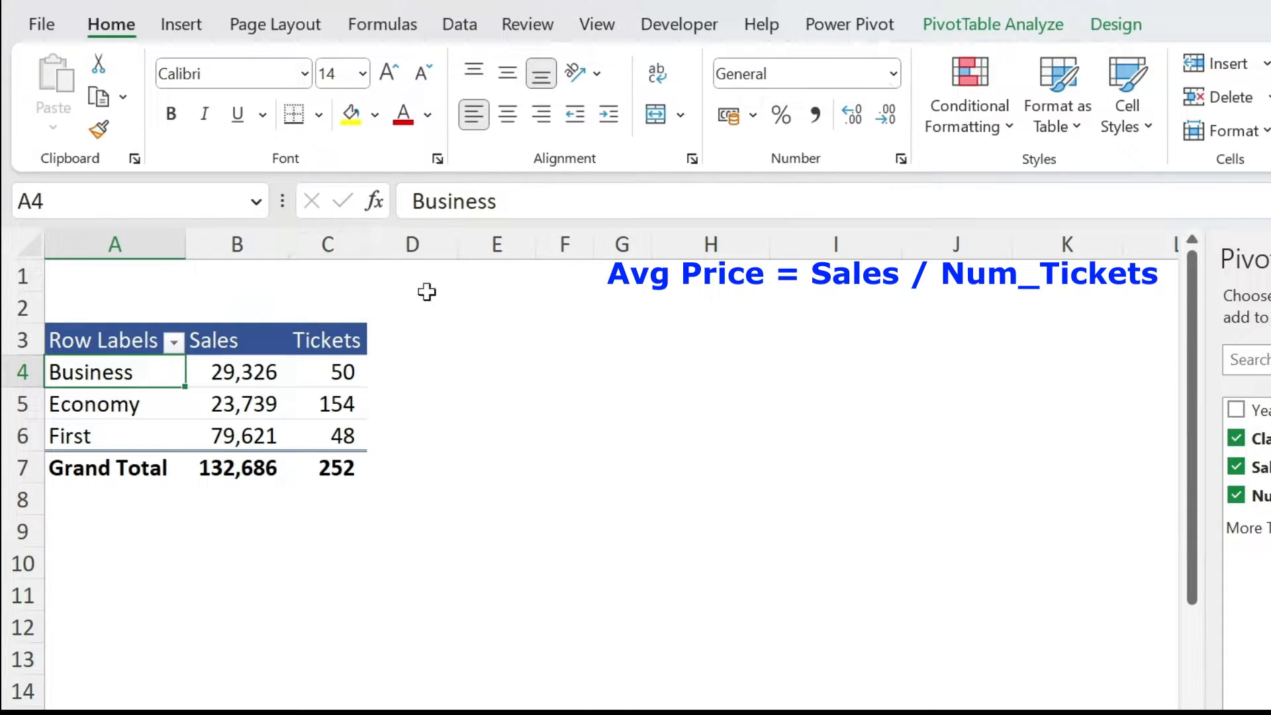
Insert a calculated field named "Avg P" in the pivot table with the formula = Sales/ Num_Tickets.
click(253, 366)
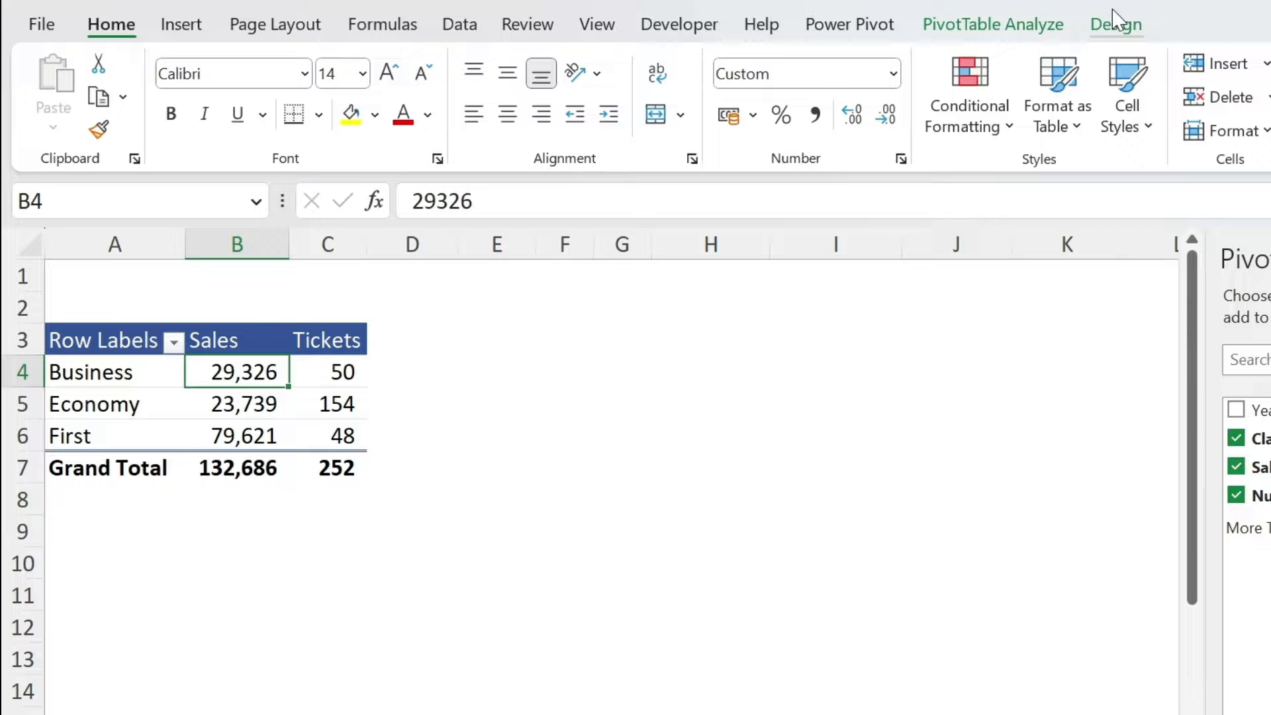
click(991, 26)
click(1056, 61)
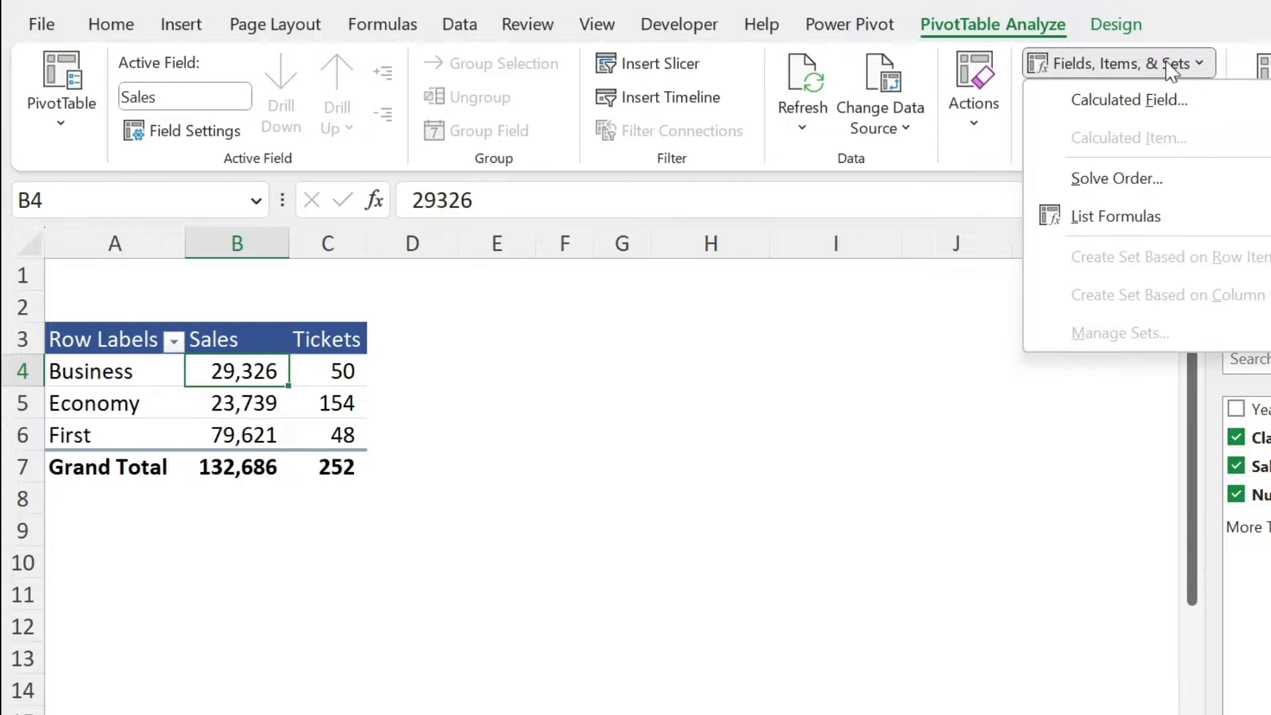
click(1132, 106)
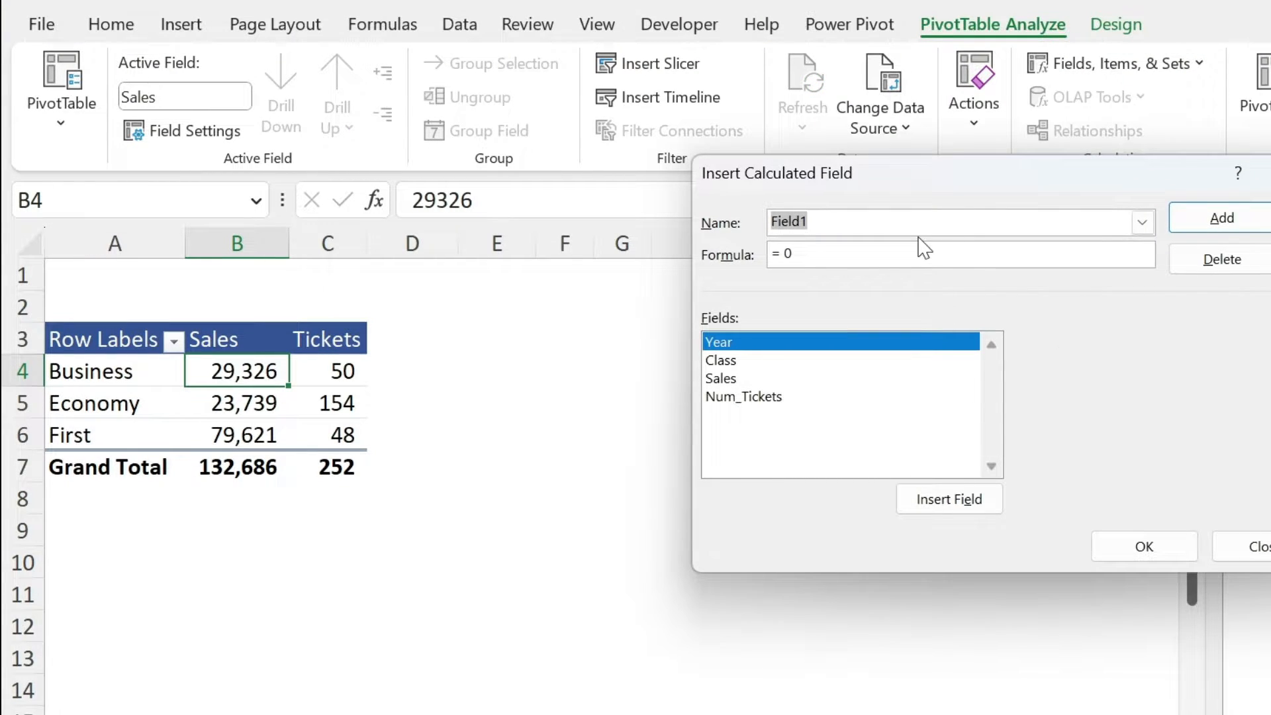
text(Avg P)
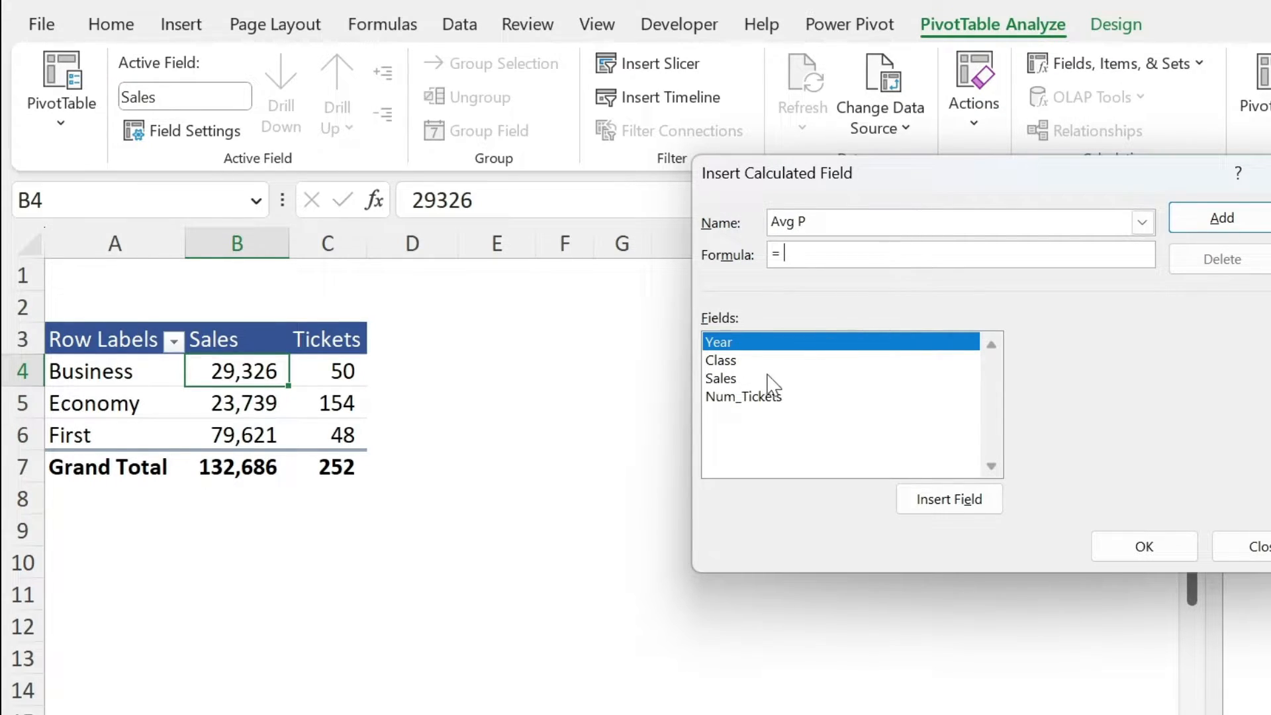
double_click(742, 383)
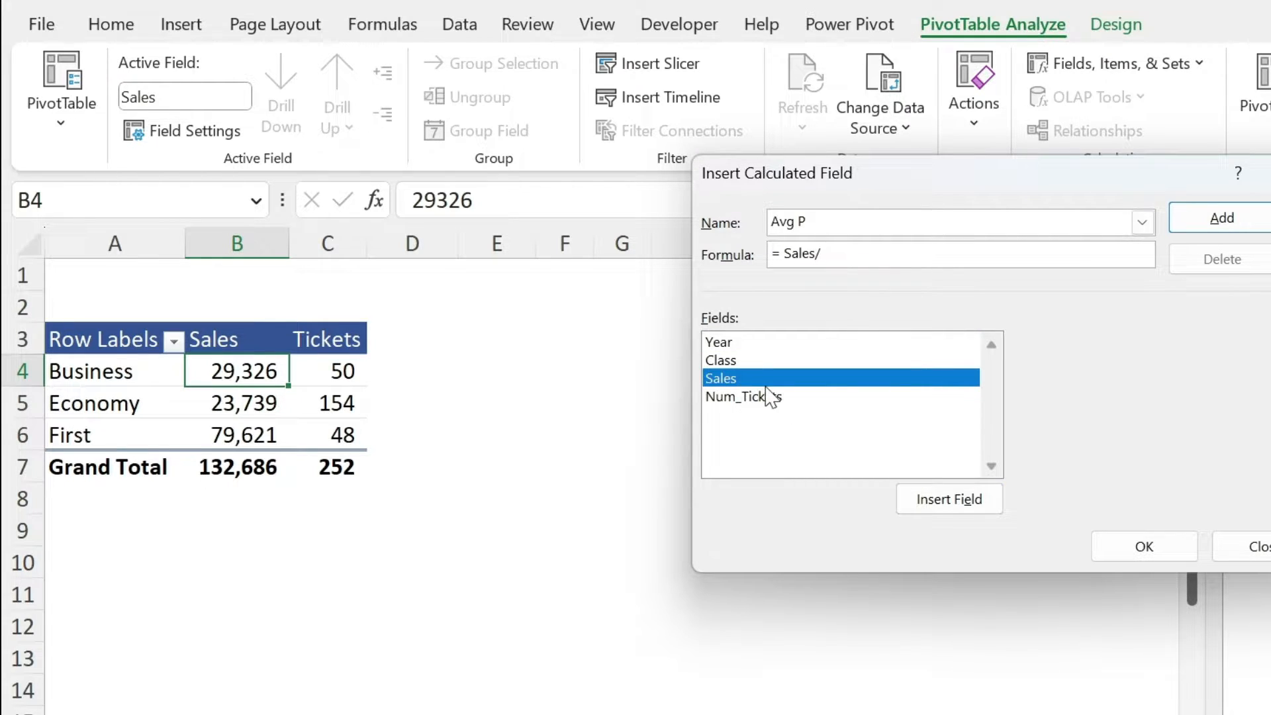
double_click(784, 398)
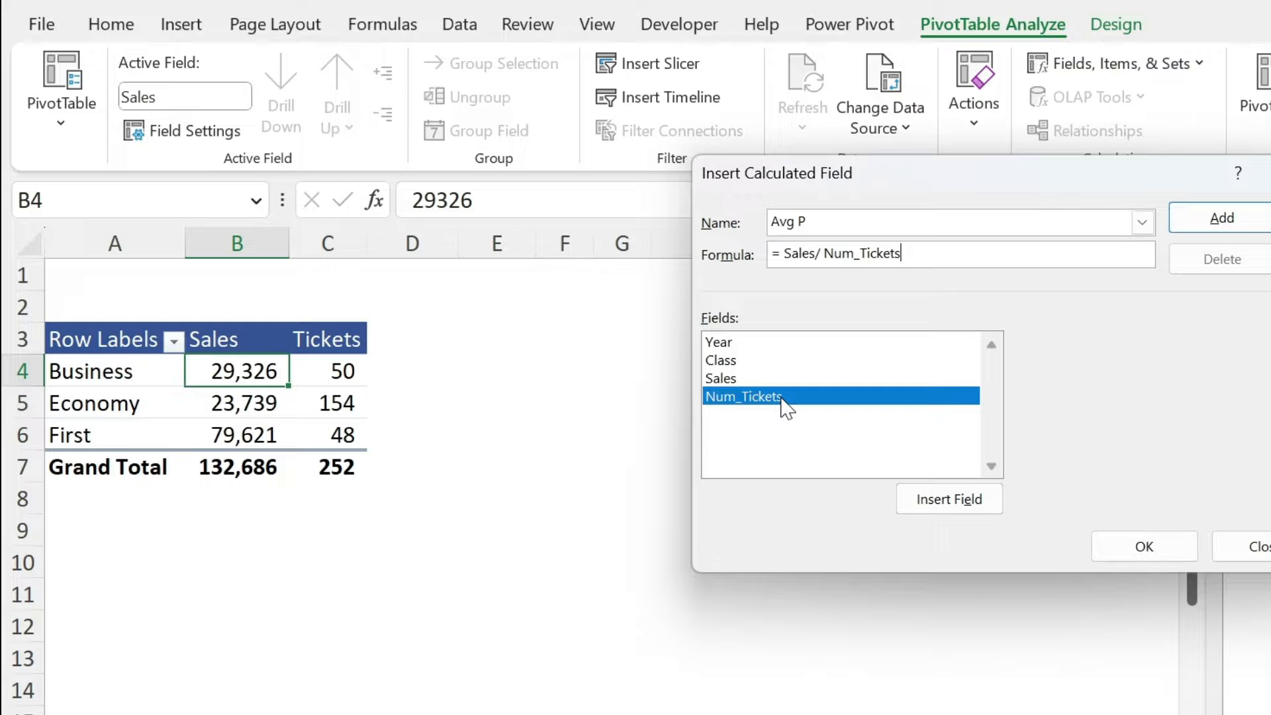
click(1152, 549)
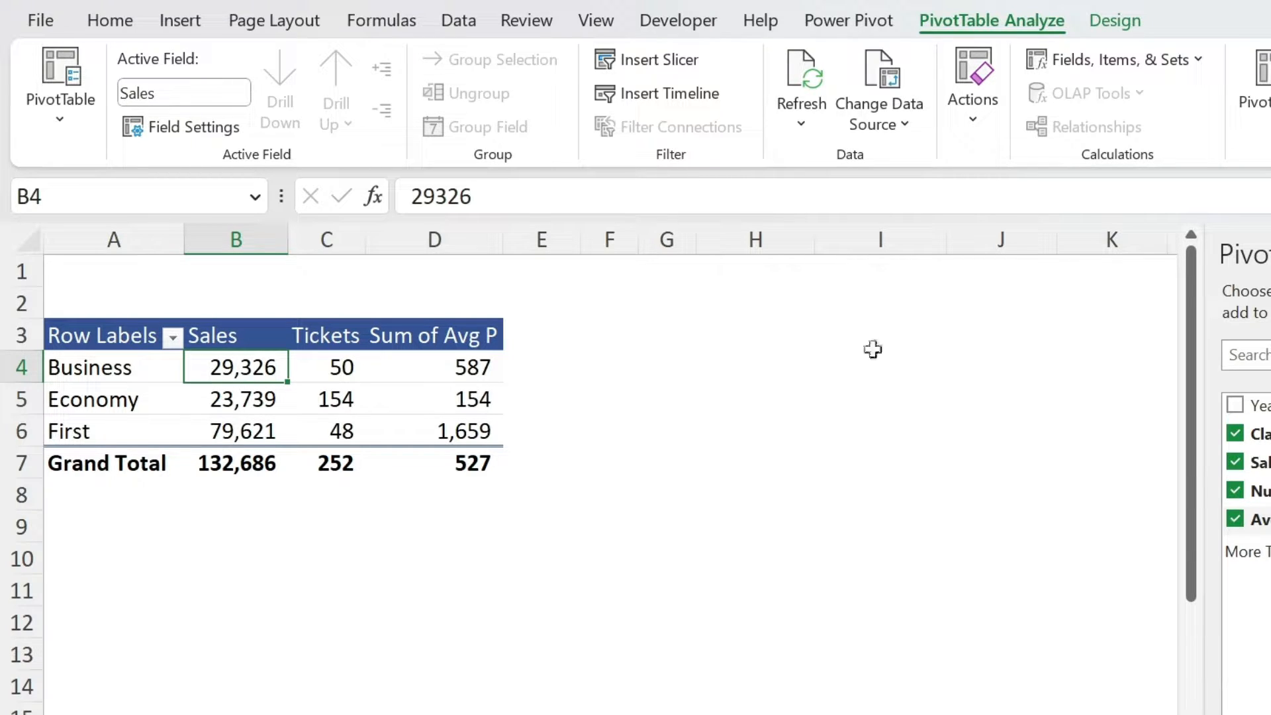
Modify the calculated field Avg P so its formula is =if( Num_Tickets >0,Sales /Num_Tickets,"").
click(454, 368)
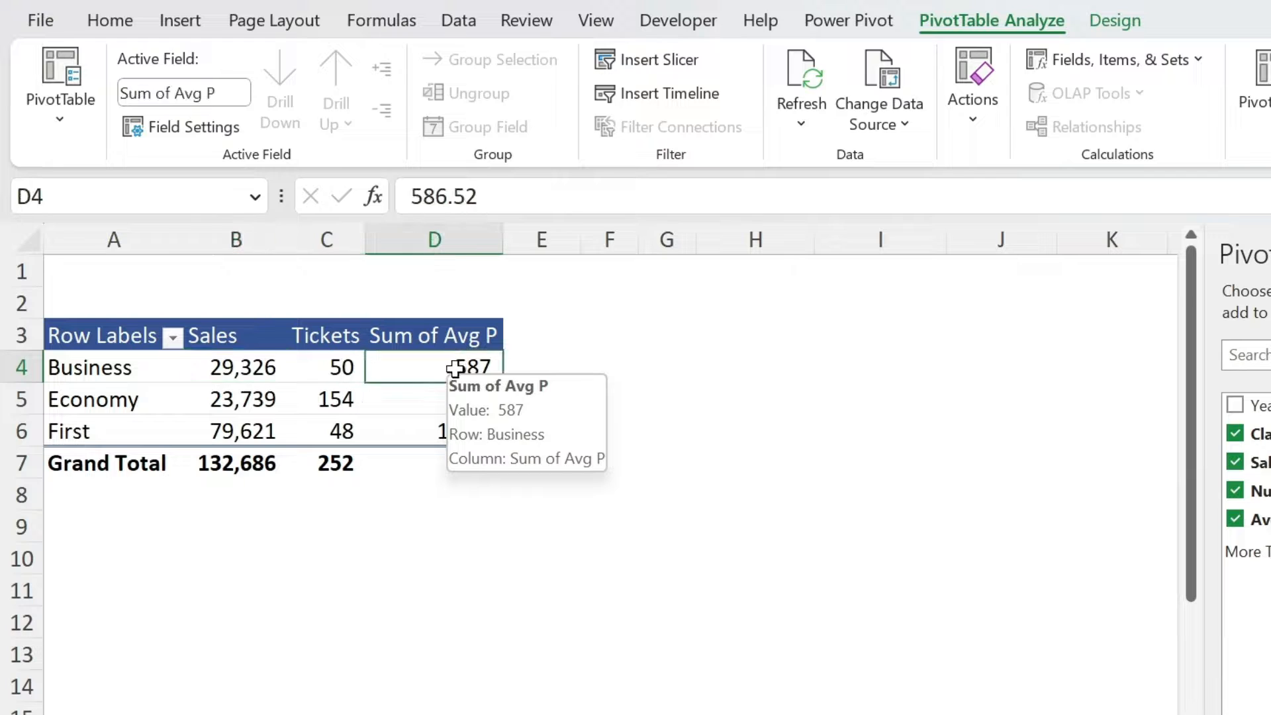
click(1099, 60)
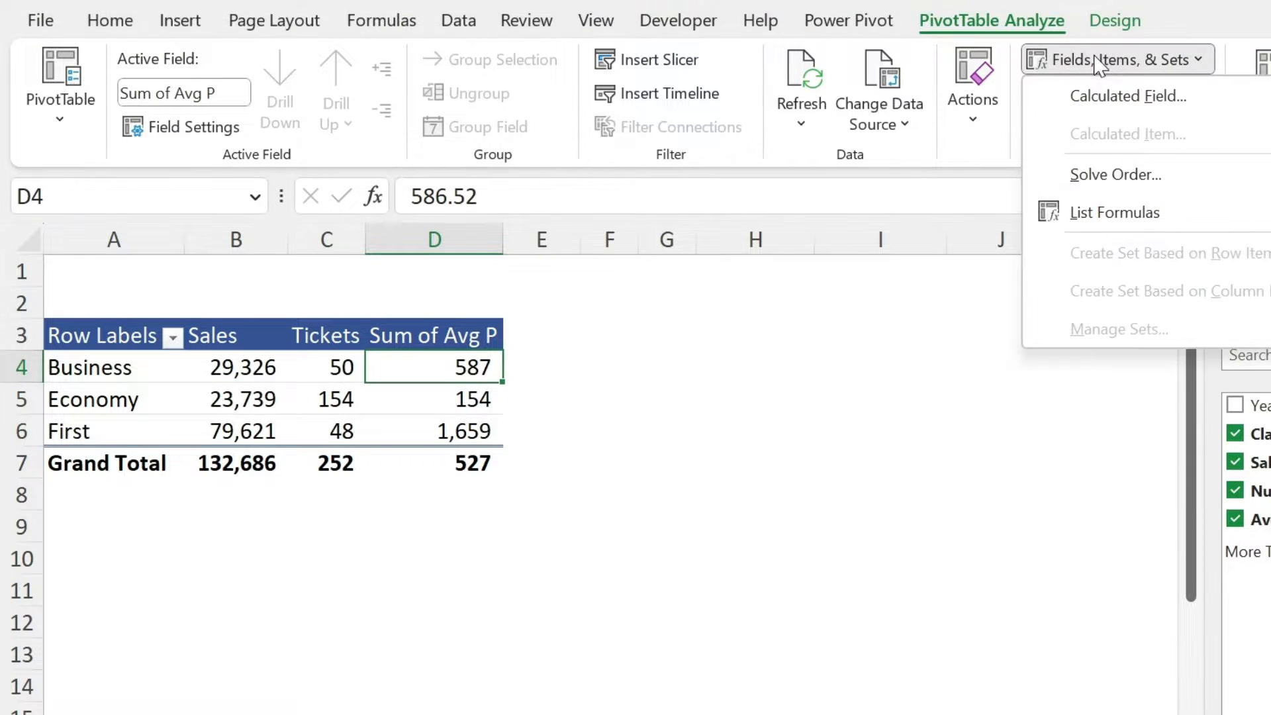
click(1134, 98)
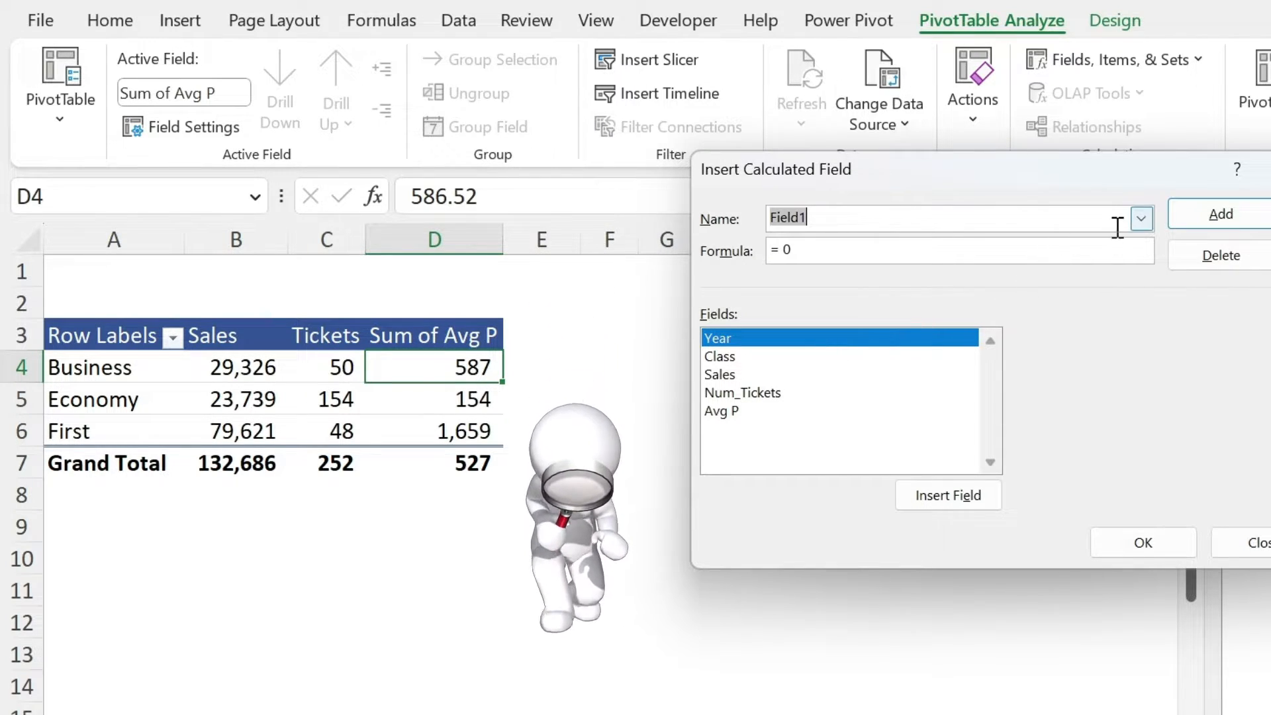
click(1141, 219)
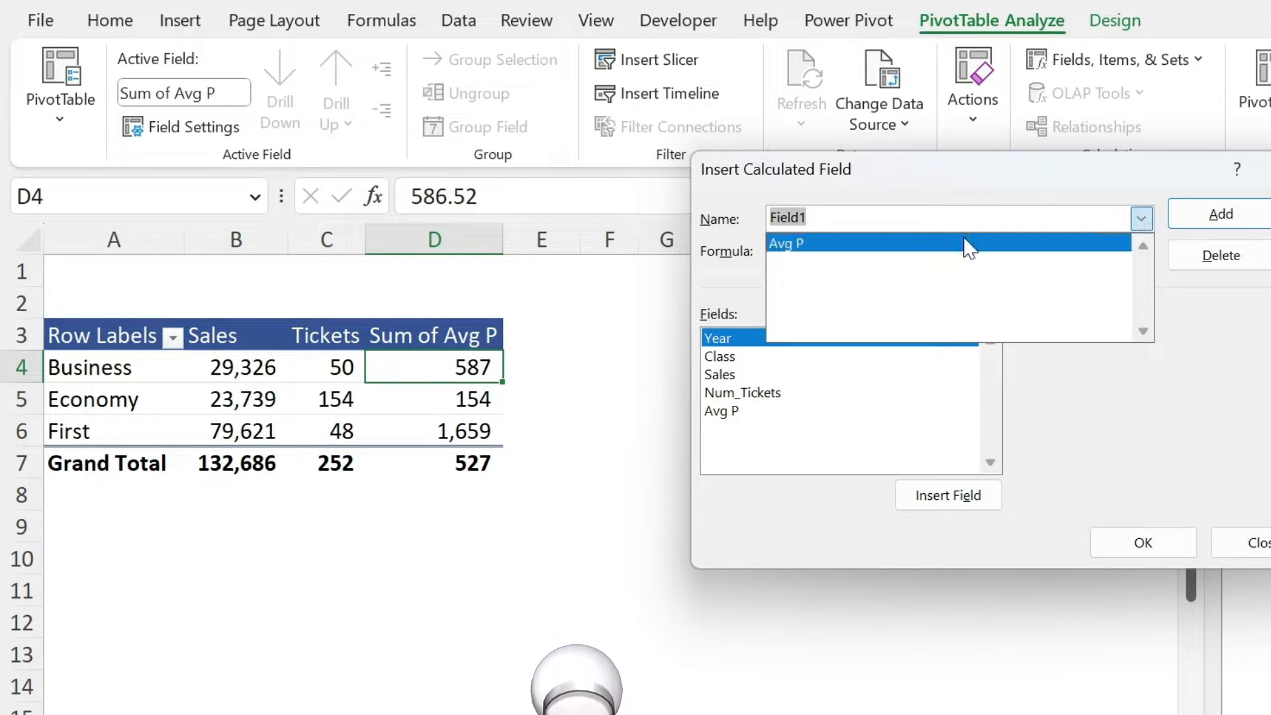
click(842, 245)
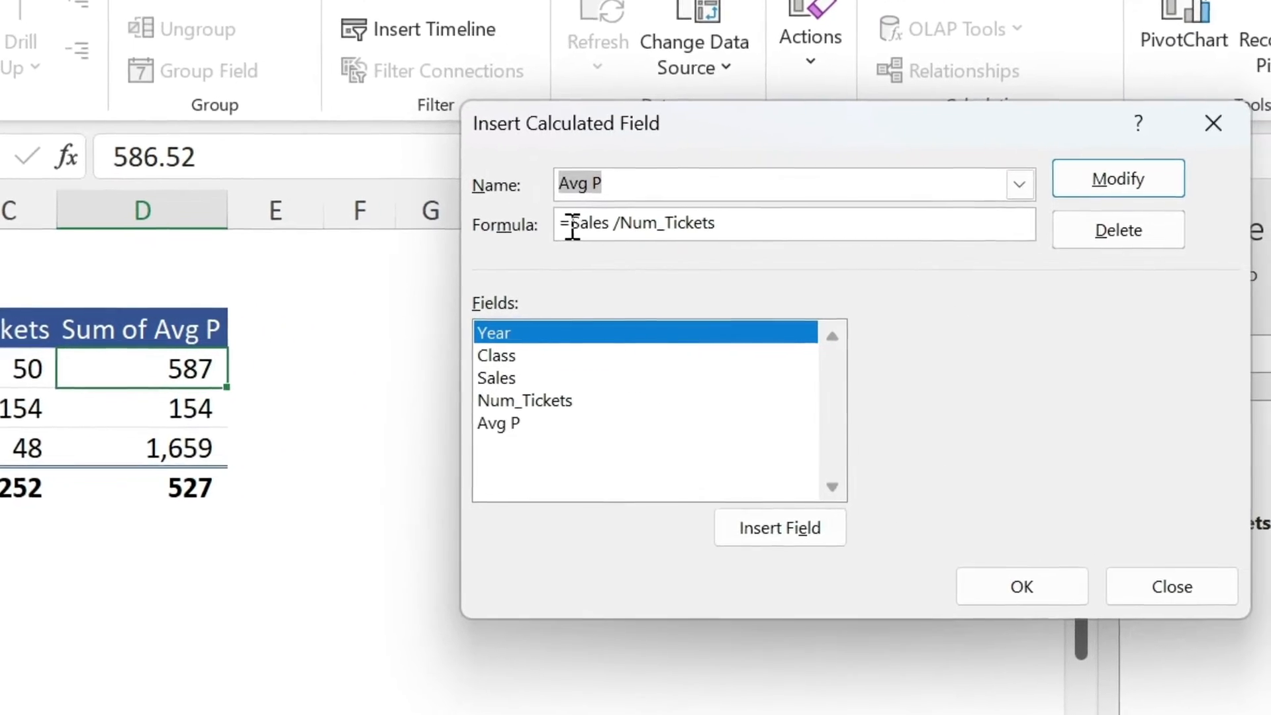
text(if()
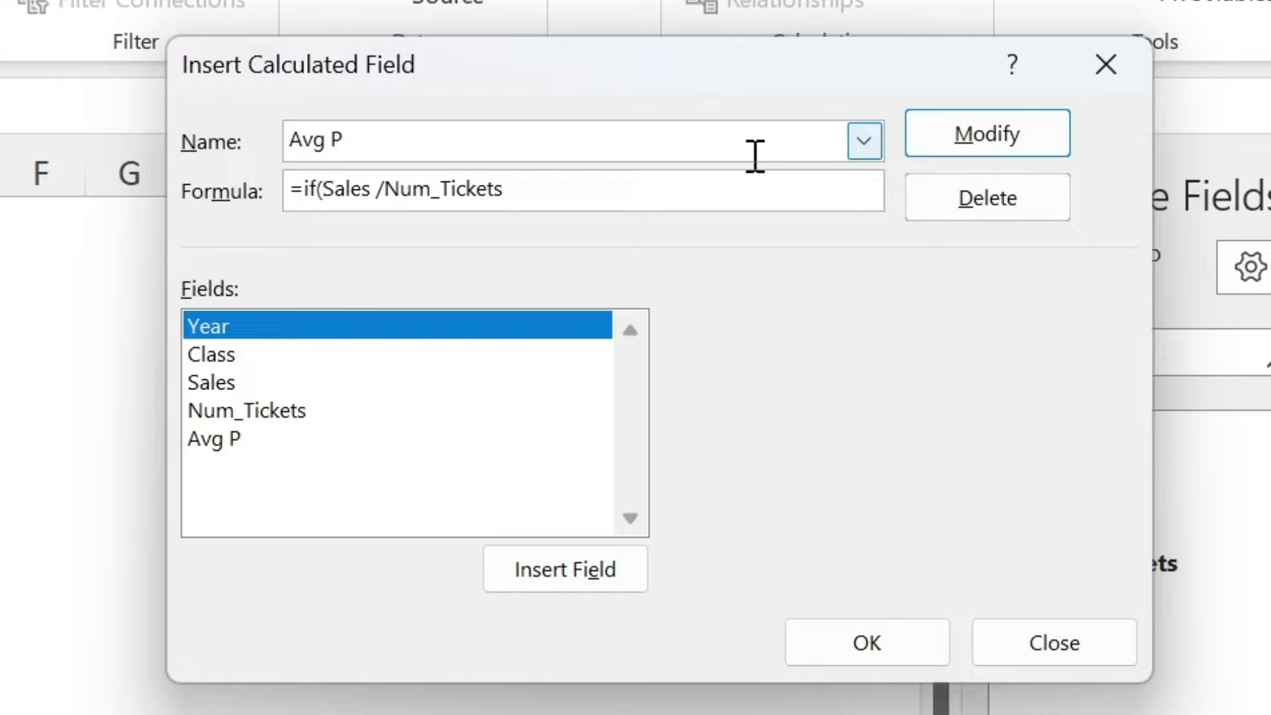
double_click(239, 412)
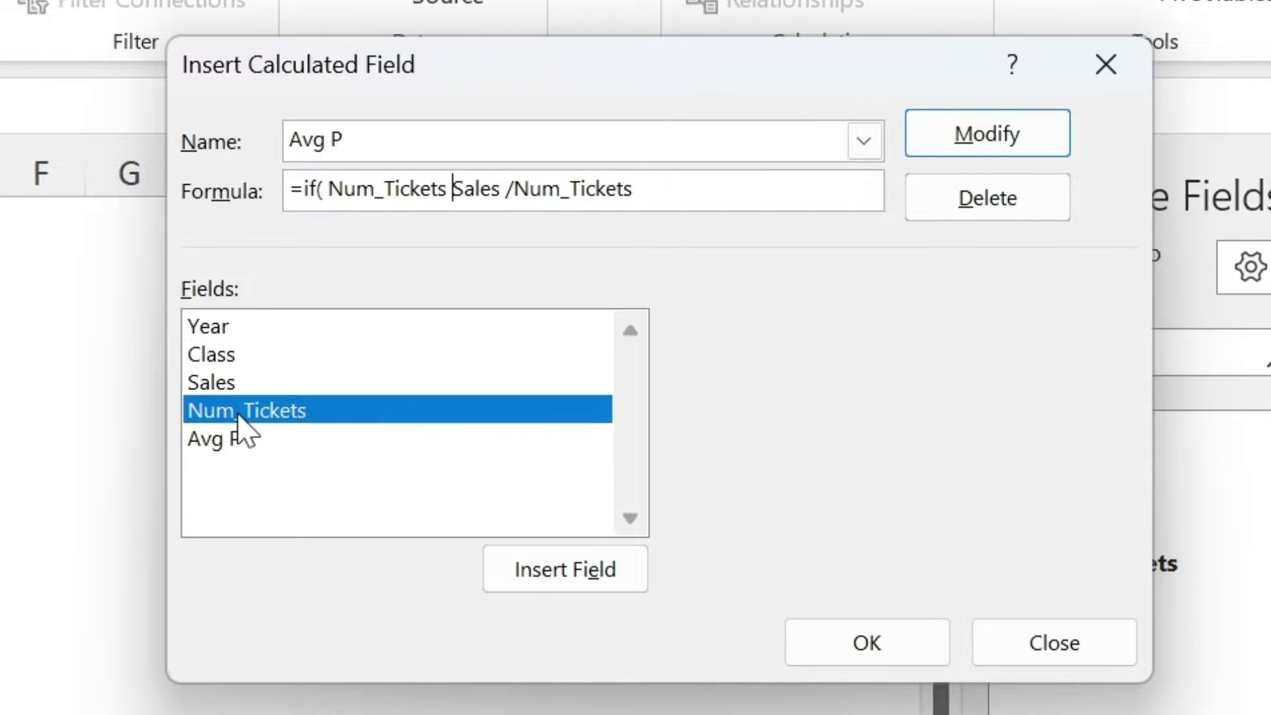
text(>0)
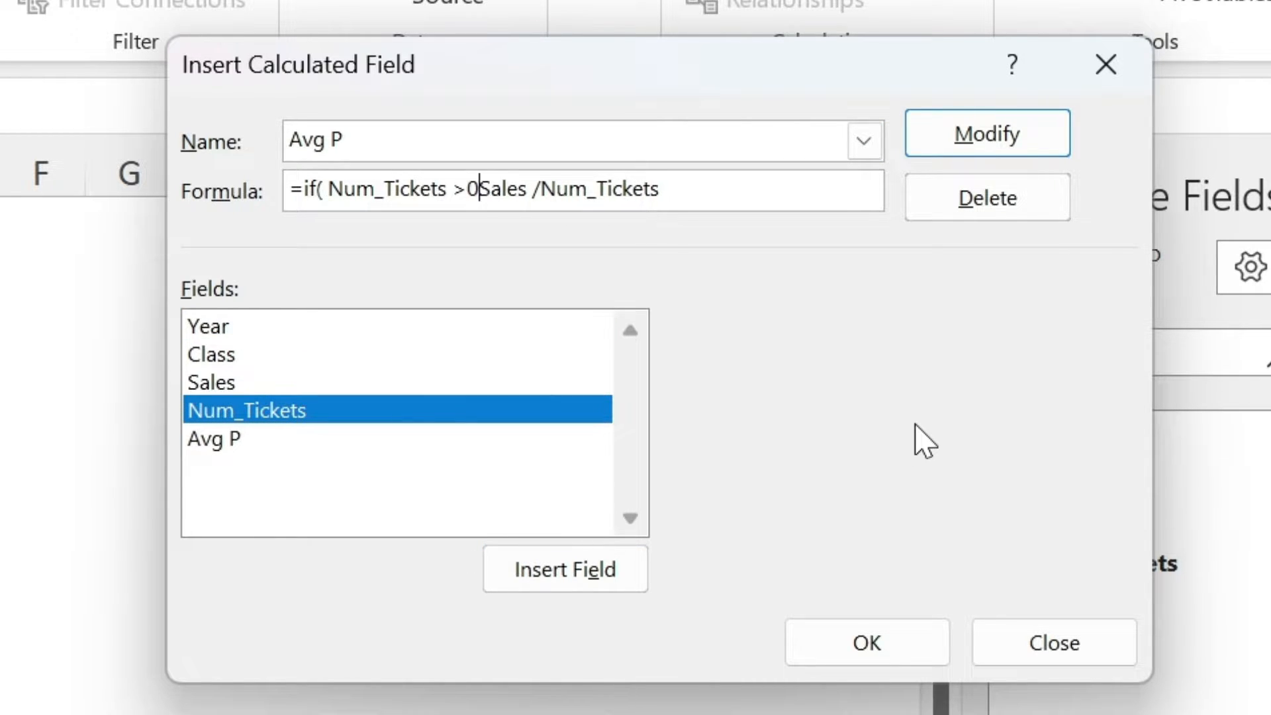
text(,)
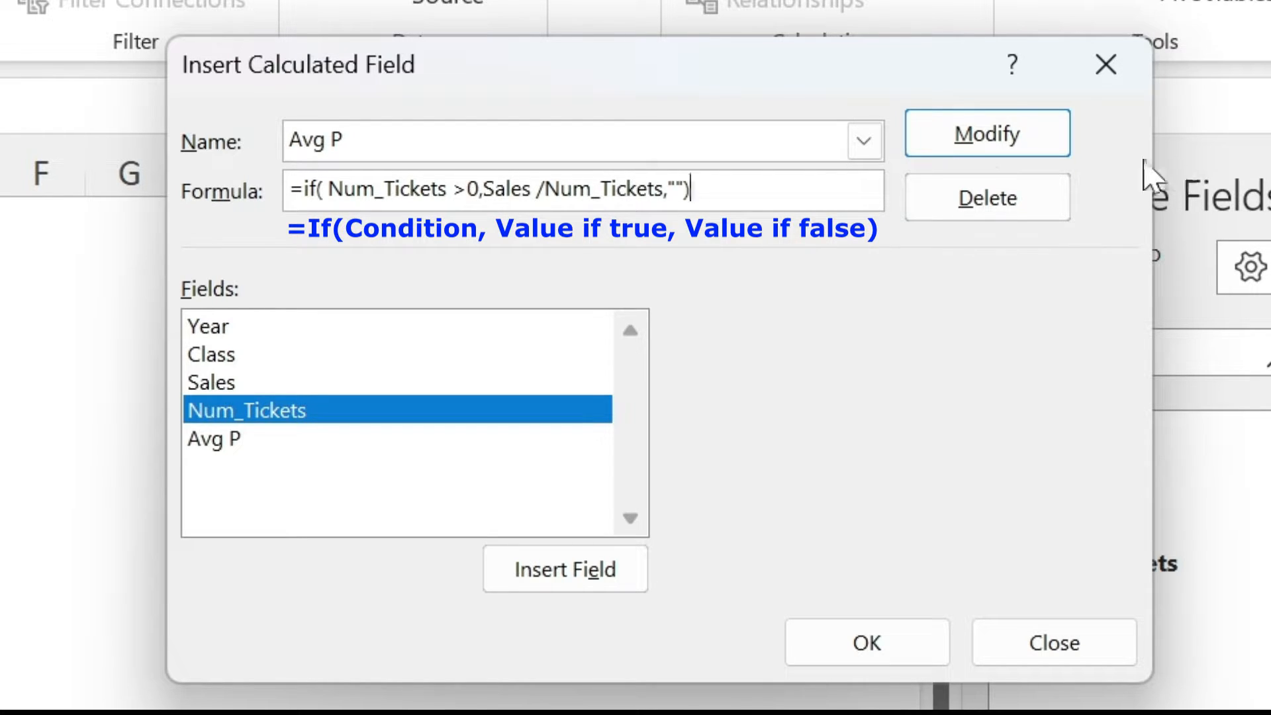
click(987, 136)
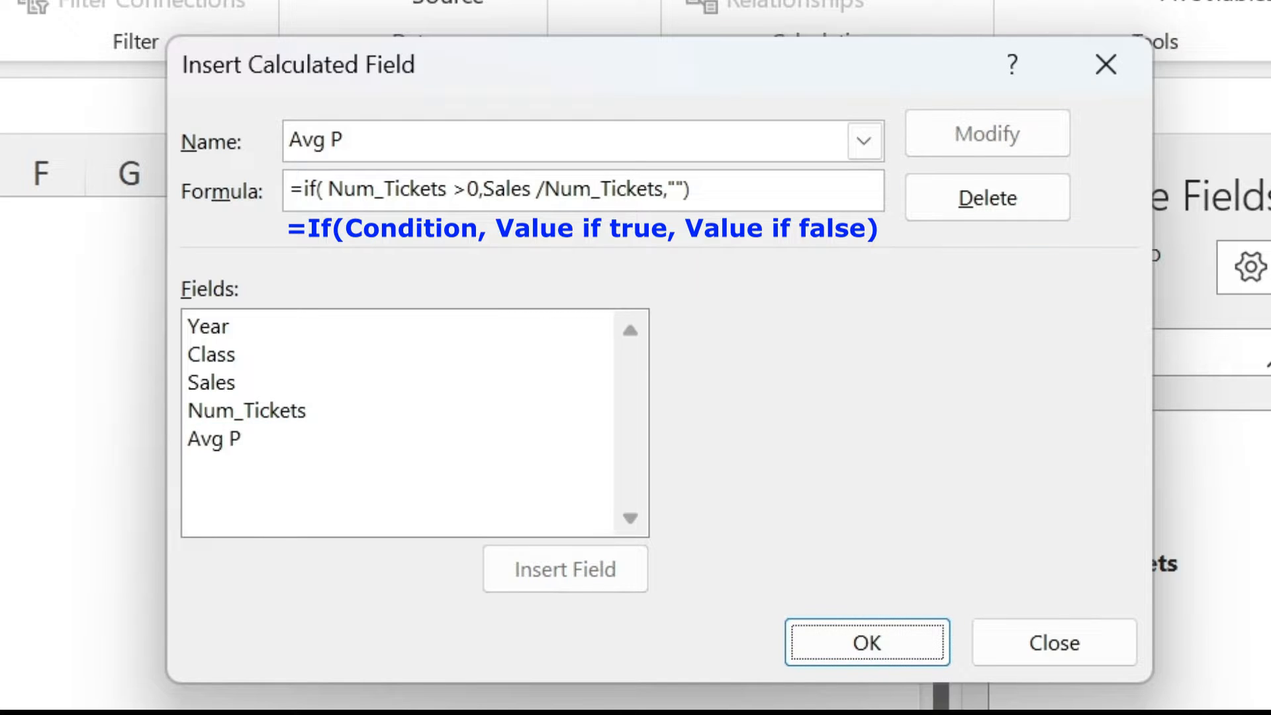
click(874, 645)
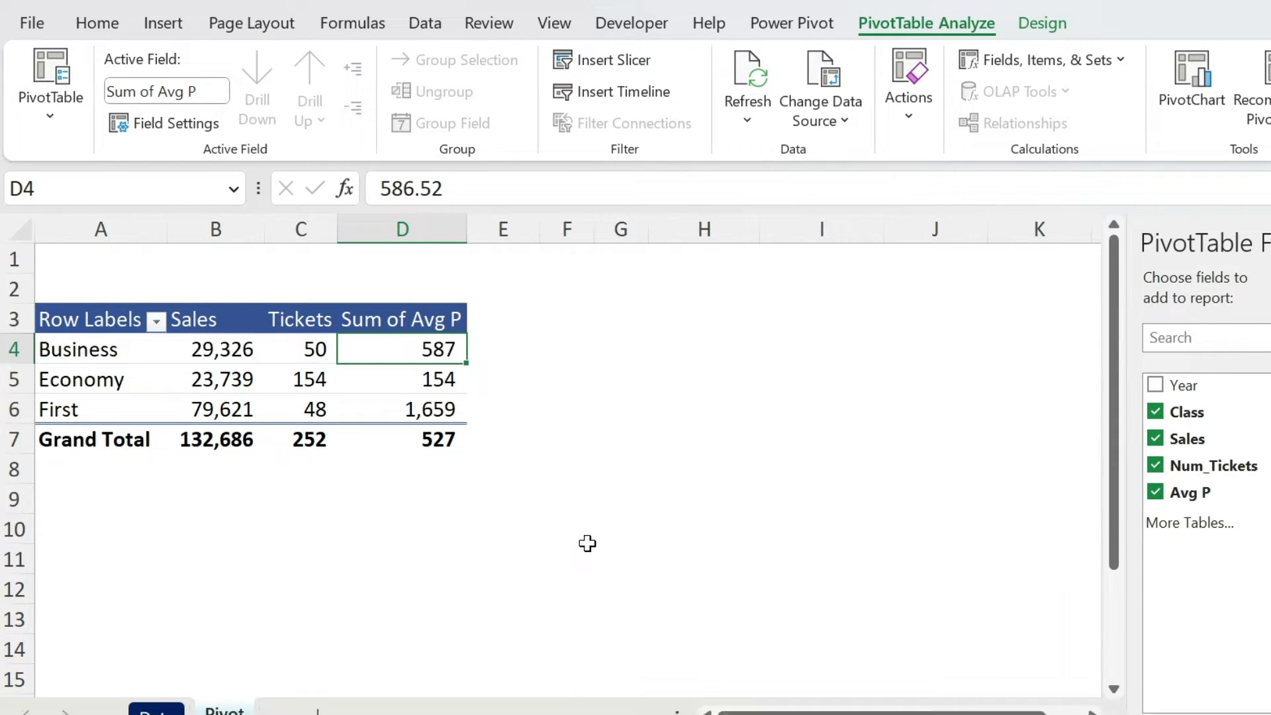
Compare whether a calculated item is available for the Business row label and for its Sum of Avg P value.
click(97, 351)
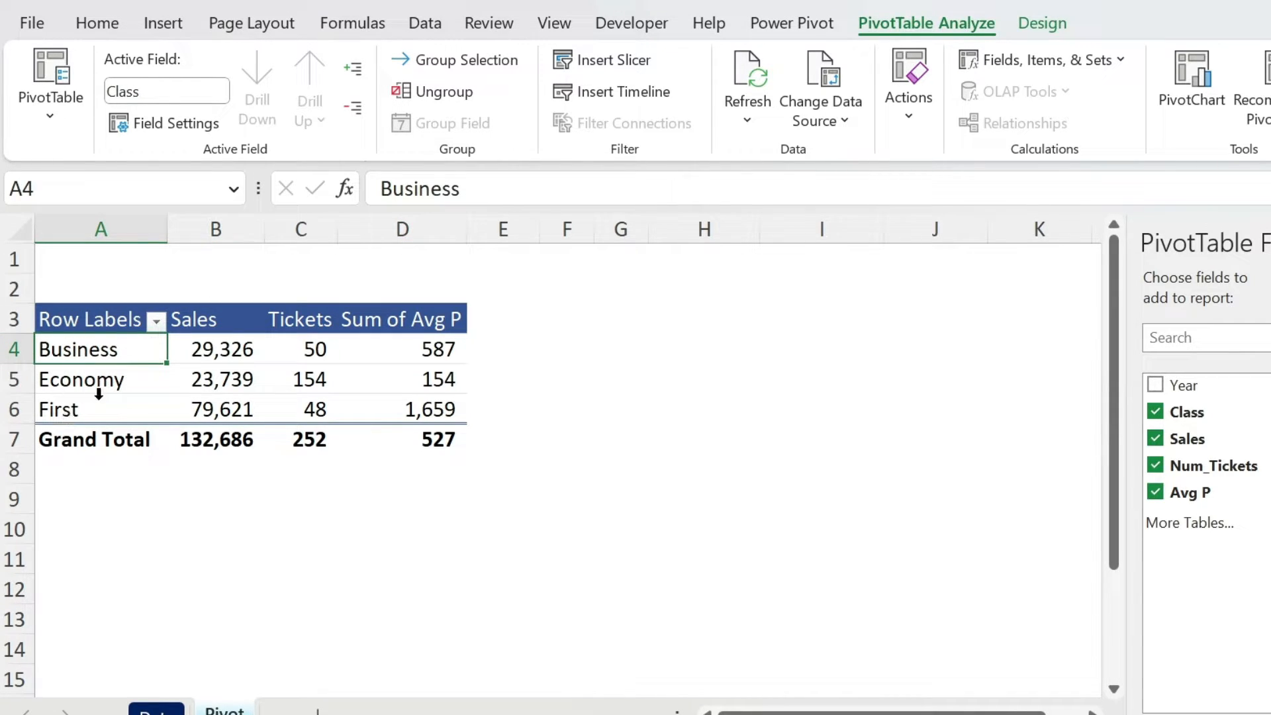
click(1020, 61)
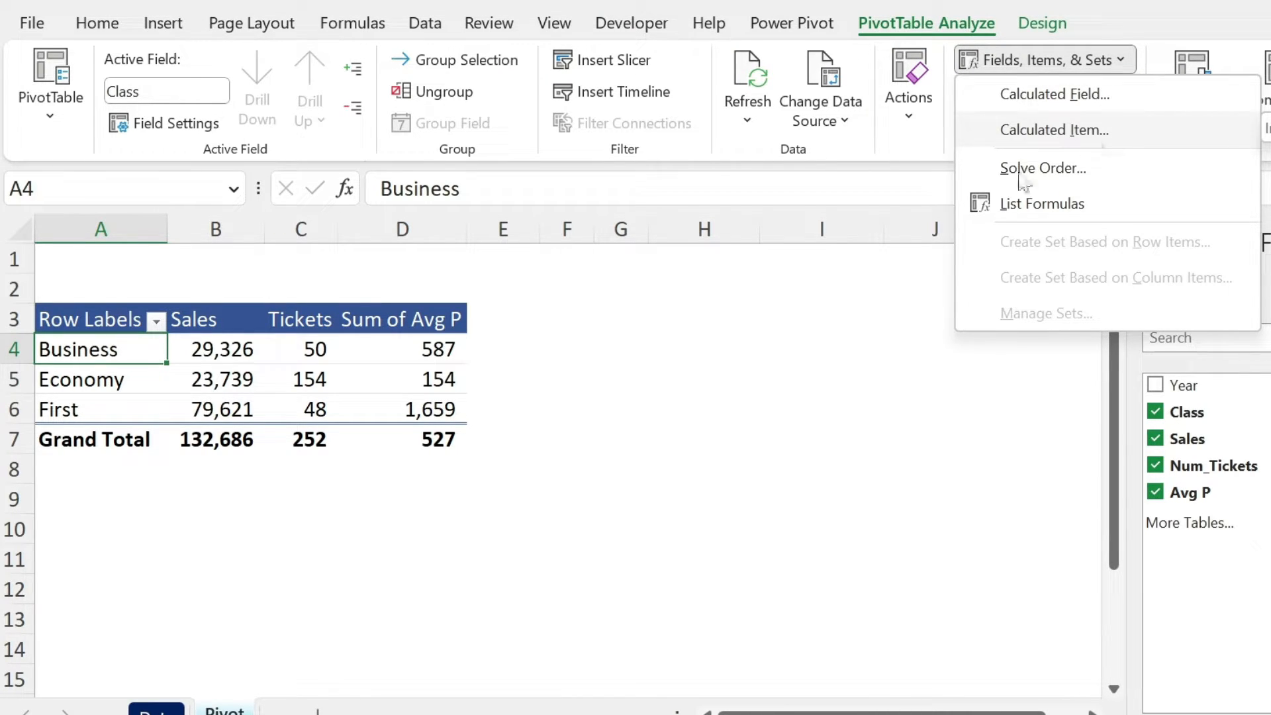
click(431, 351)
click(440, 345)
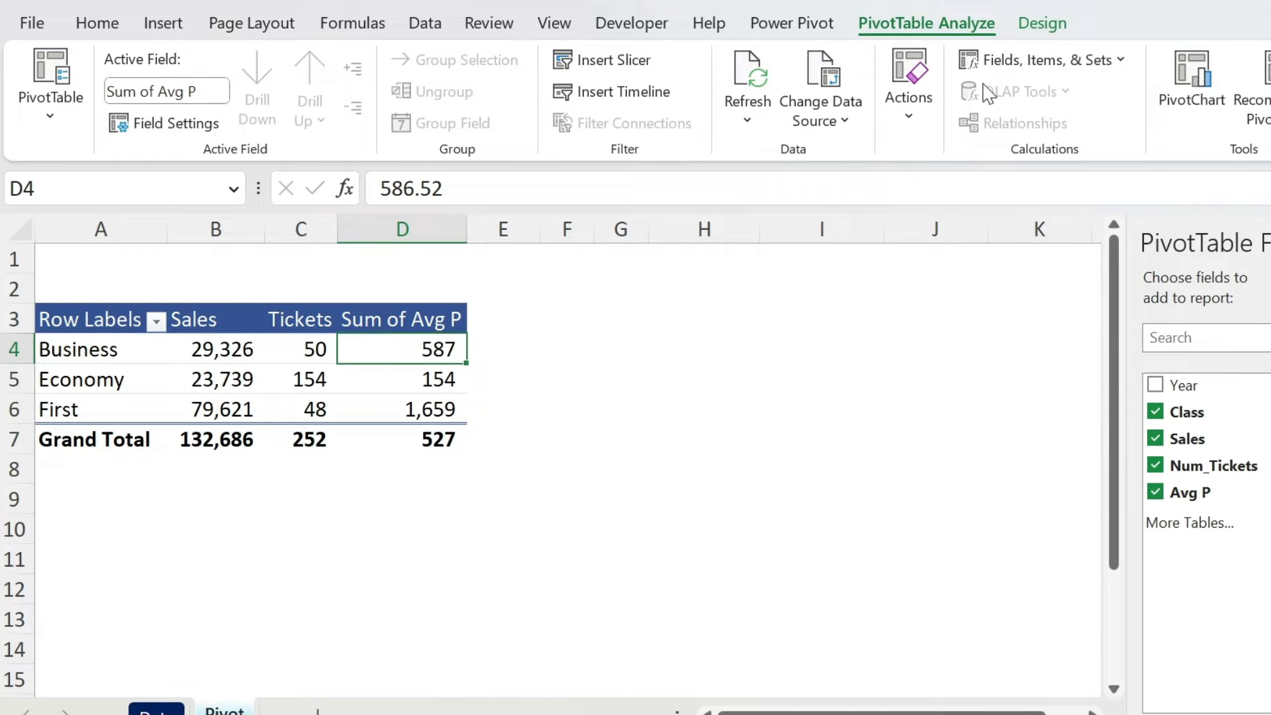
click(1052, 61)
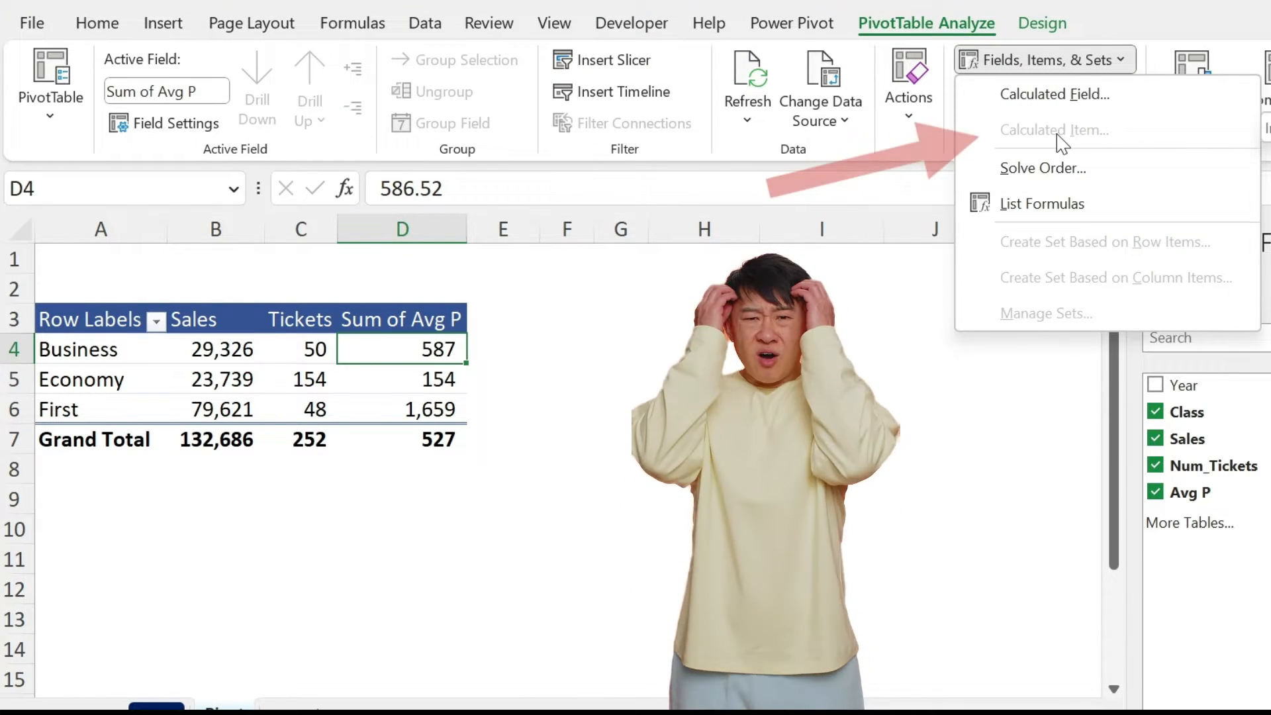
Start a calculated item in the Class field, name it "Eco %" and clear the default 0 from its formula.
click(139, 360)
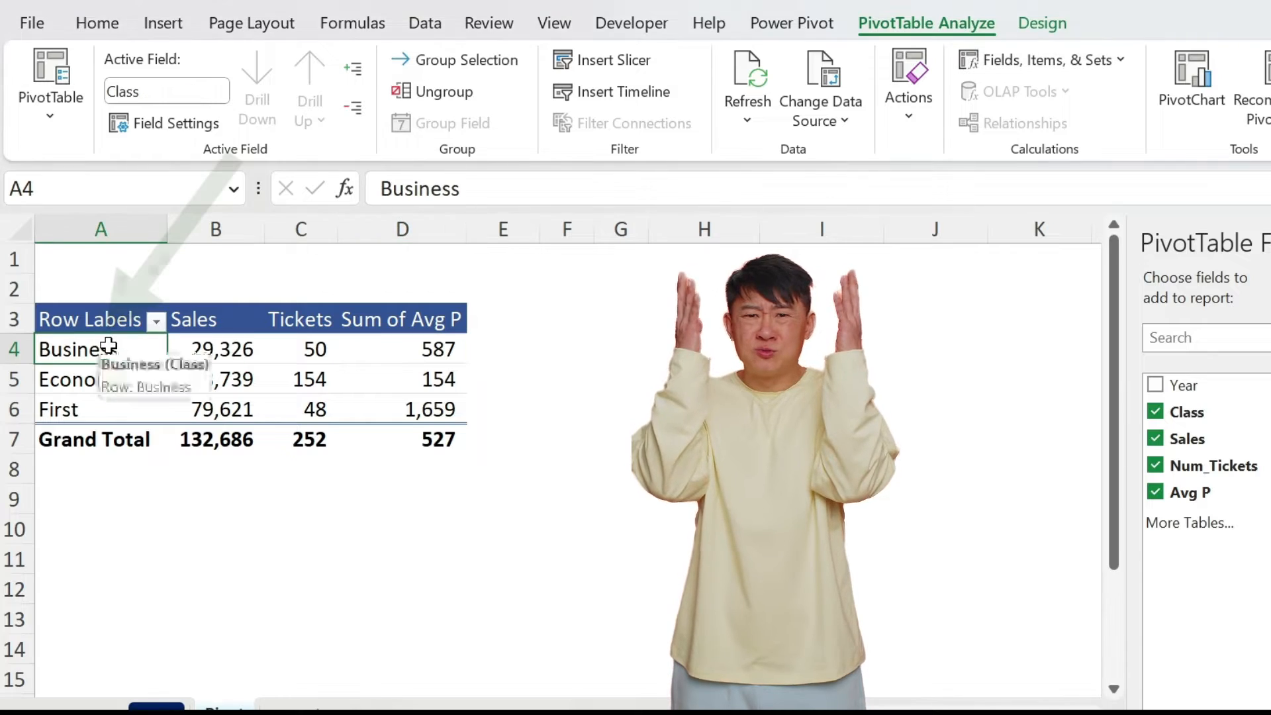
click(1033, 61)
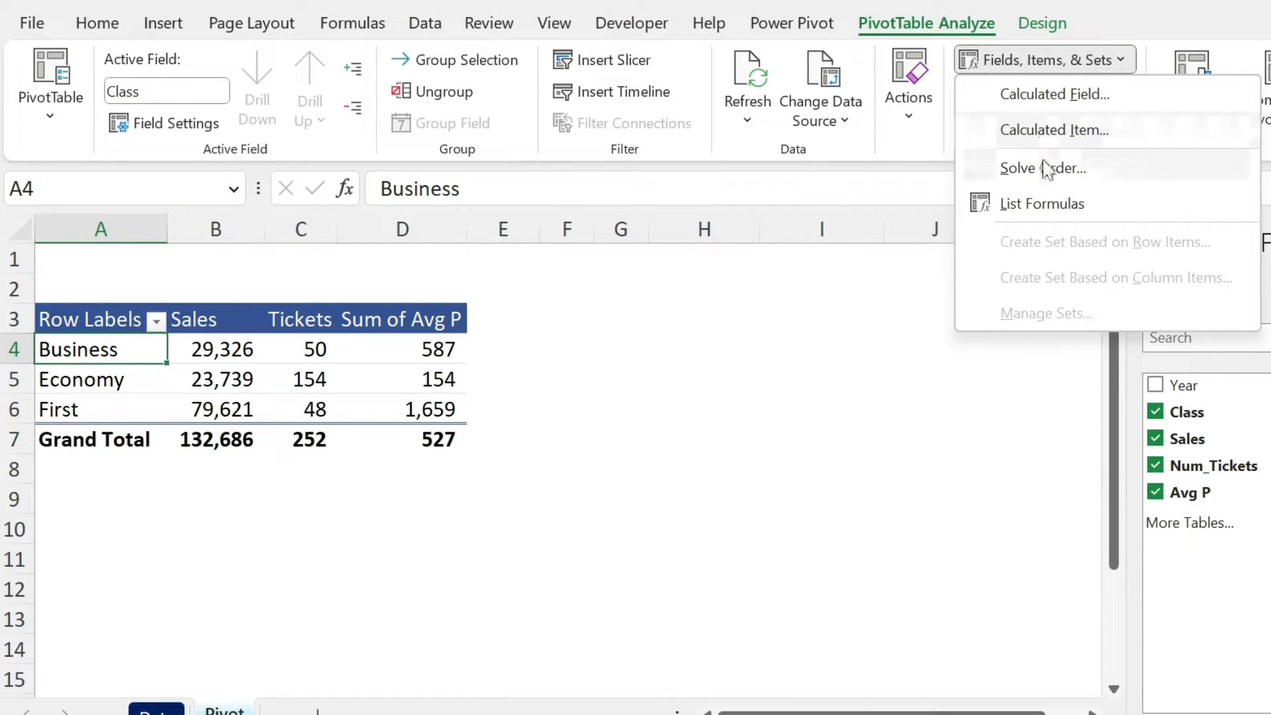
click(1057, 130)
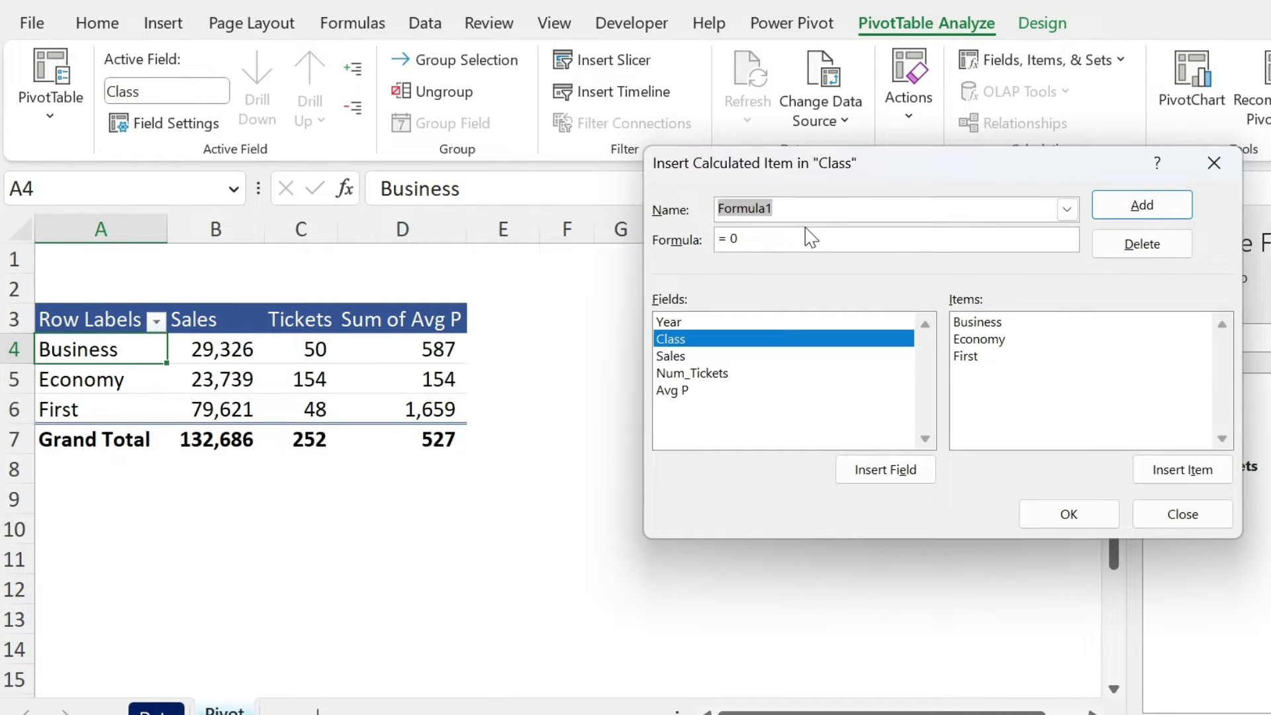
text(Eco %)
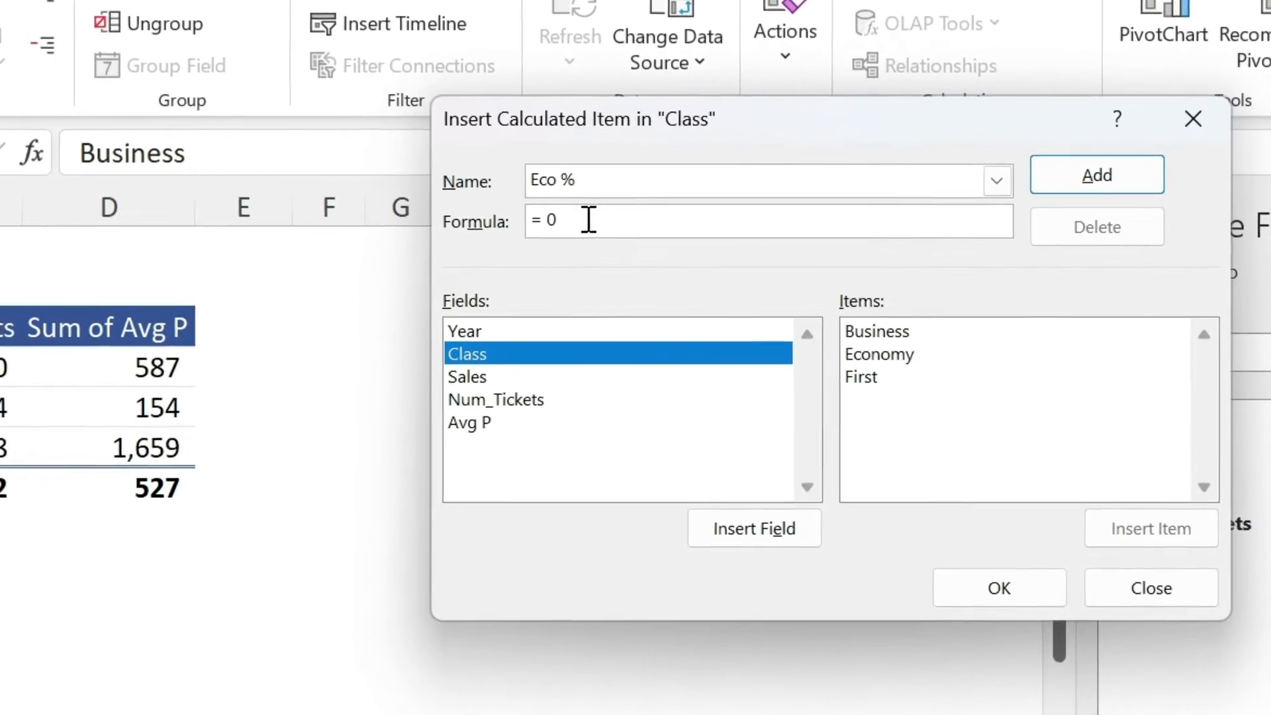
click(761, 238)
key(BackSpace)
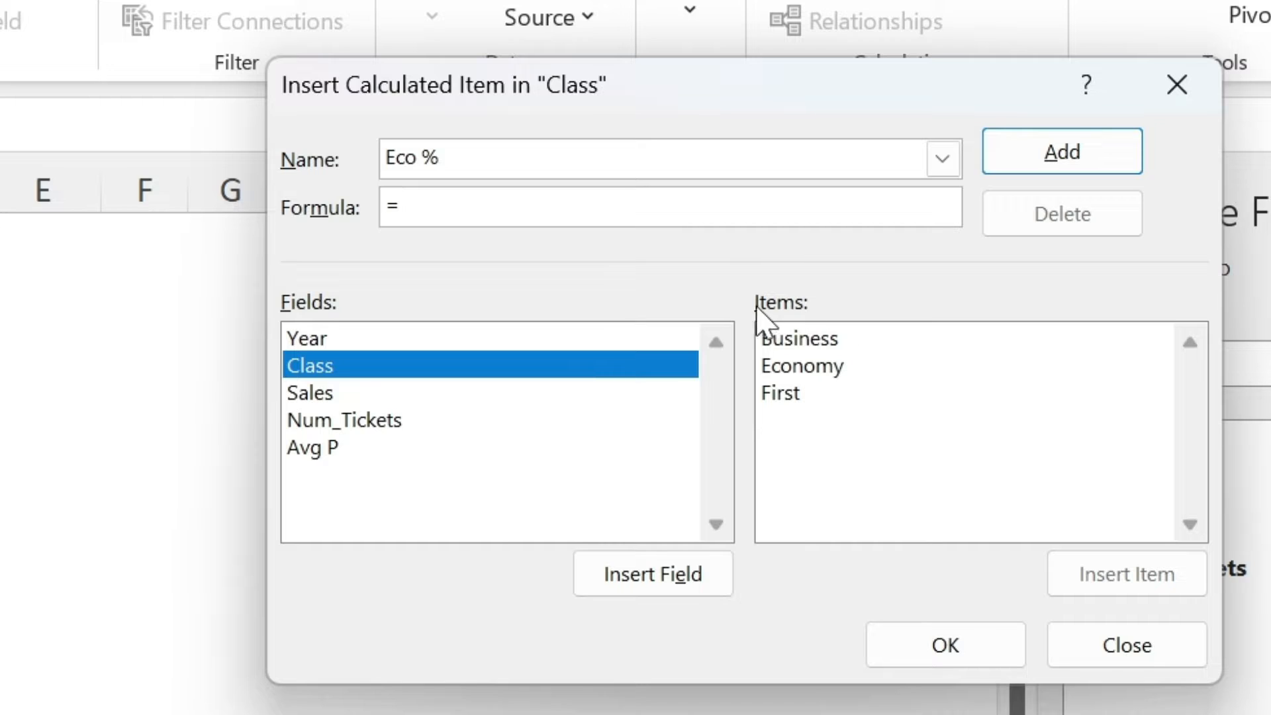
Build the item's formula as = Economy/( Business+ First+ Economy) from the Class items.
click(806, 366)
double_click(806, 366)
text(/()
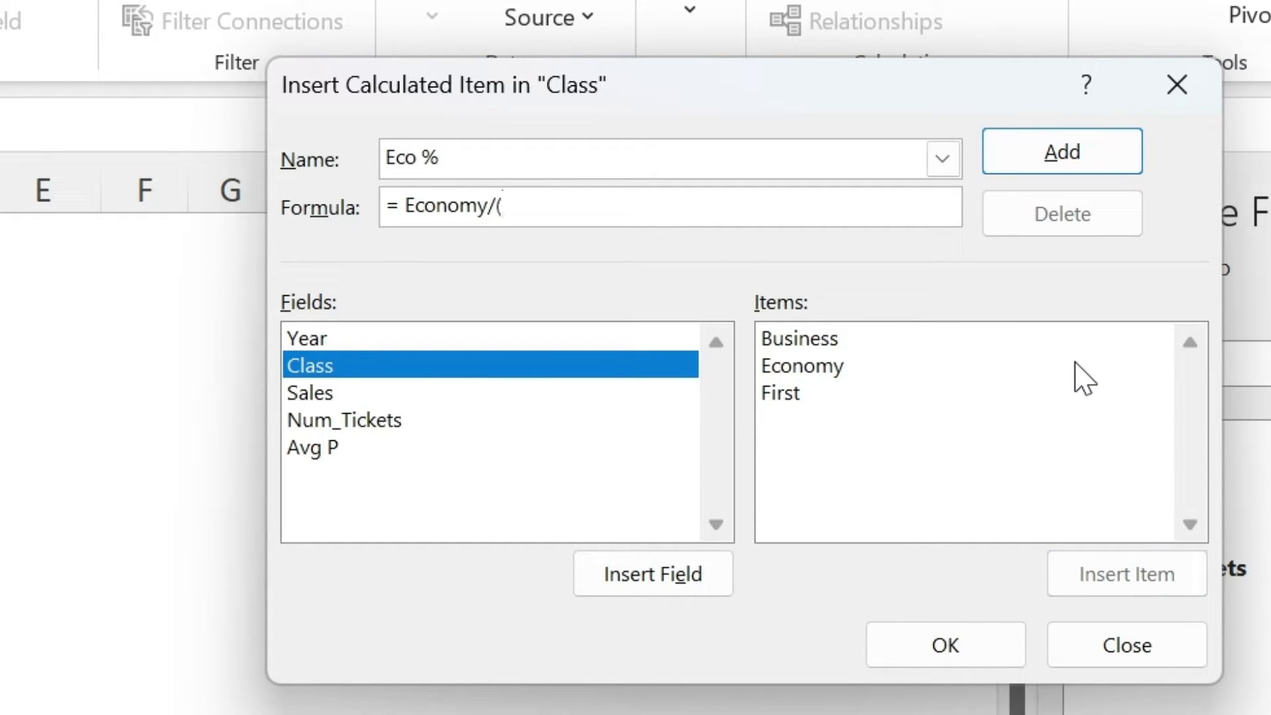
double_click(924, 344)
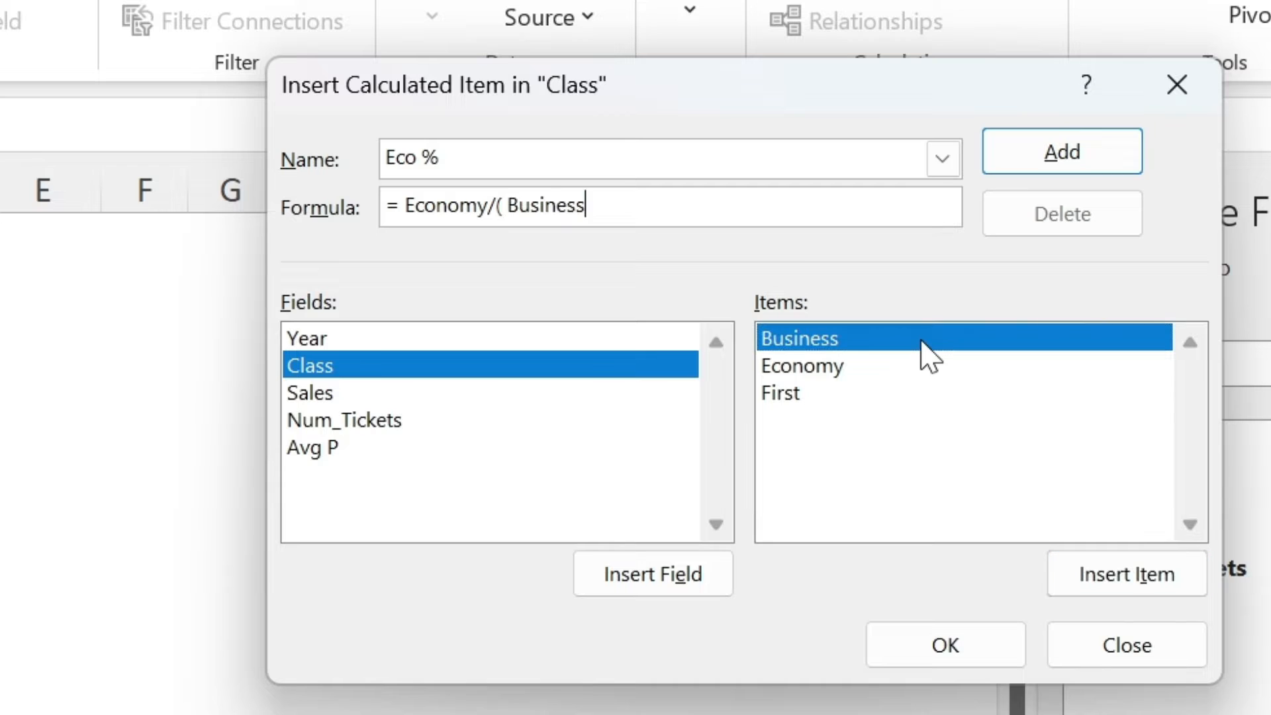
text(+)
double_click(893, 392)
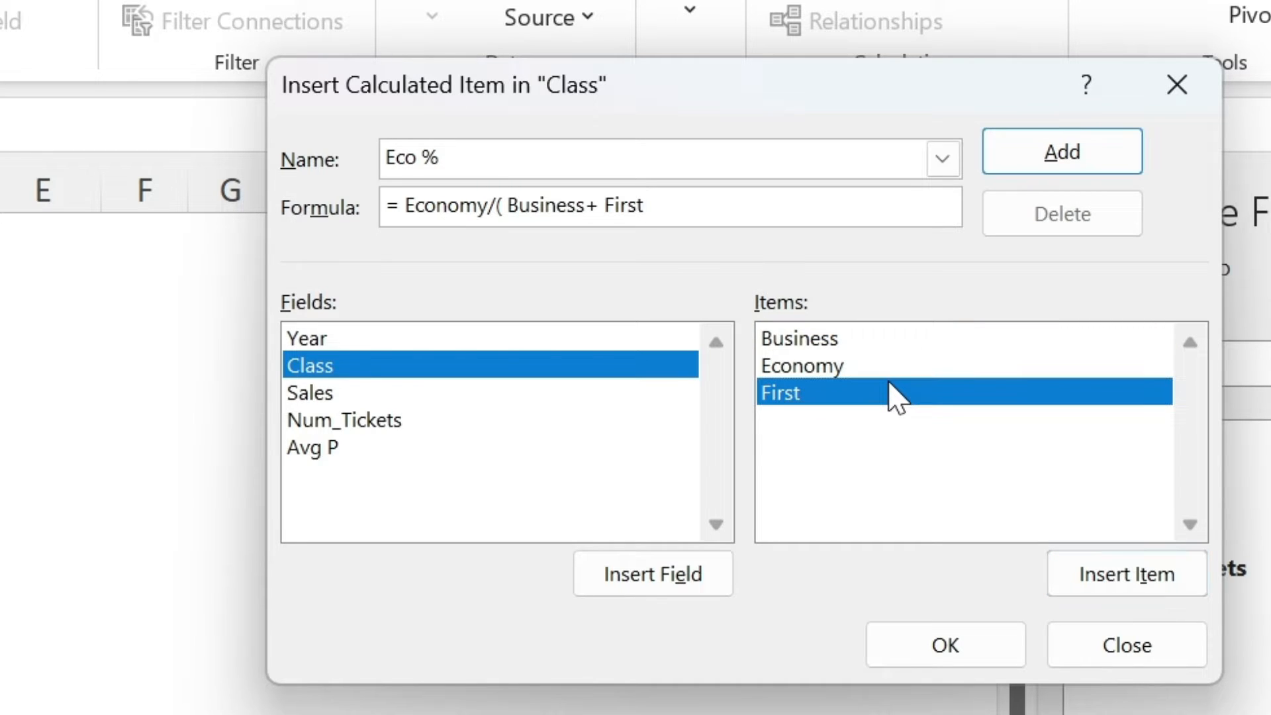
text(+)
double_click(858, 368)
text())
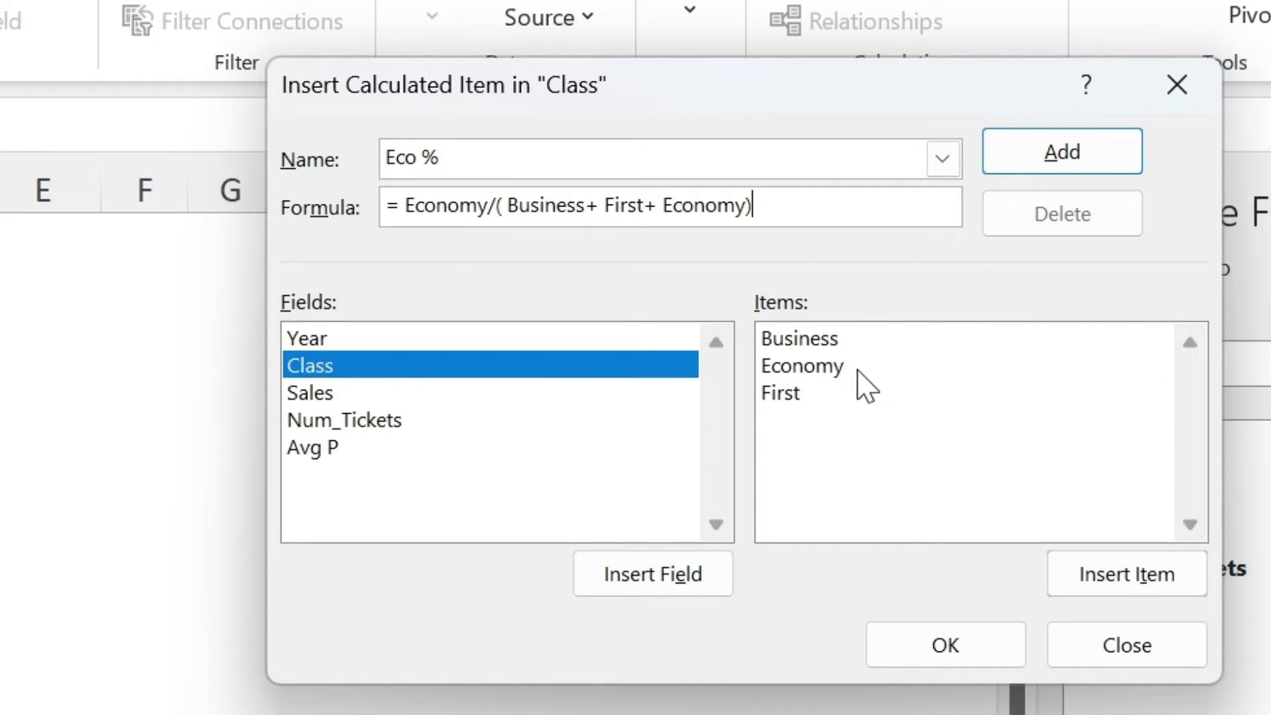
Examine which items the Sales, Num_Tickets, Avg P and Year fields offer for a calculated item.
click(390, 369)
click(477, 397)
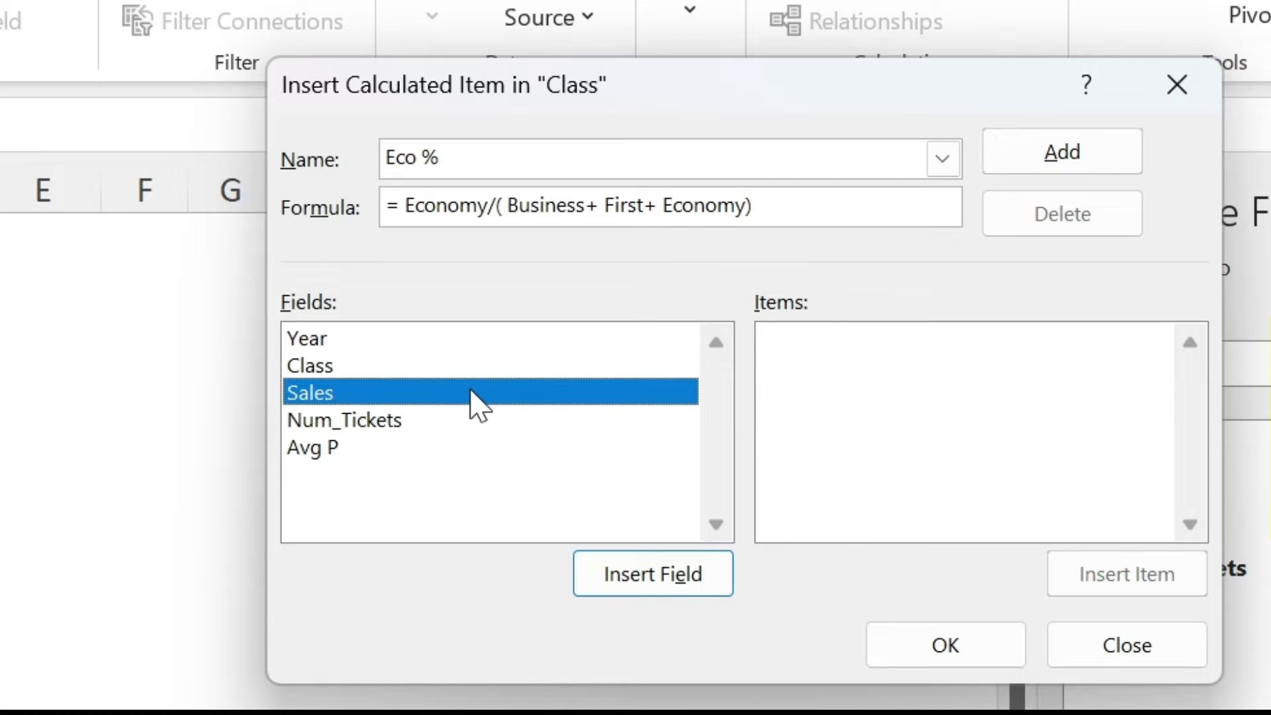
click(457, 424)
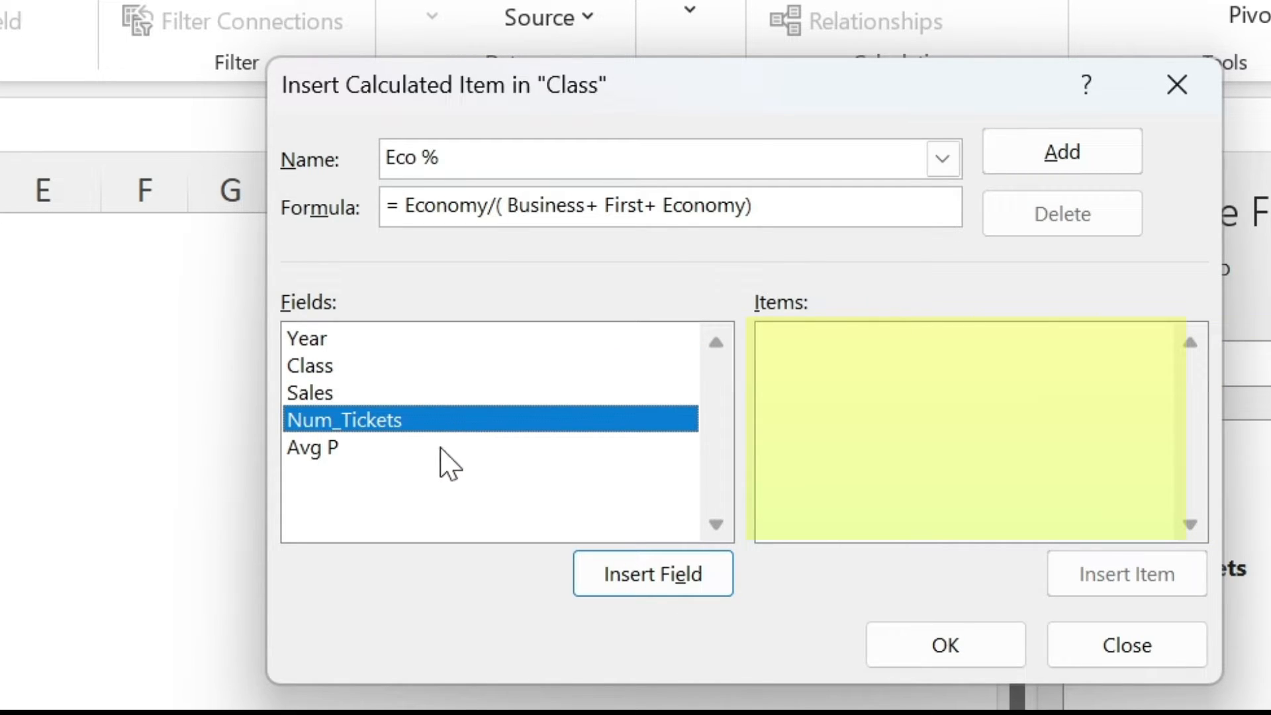
click(442, 448)
click(450, 420)
click(445, 395)
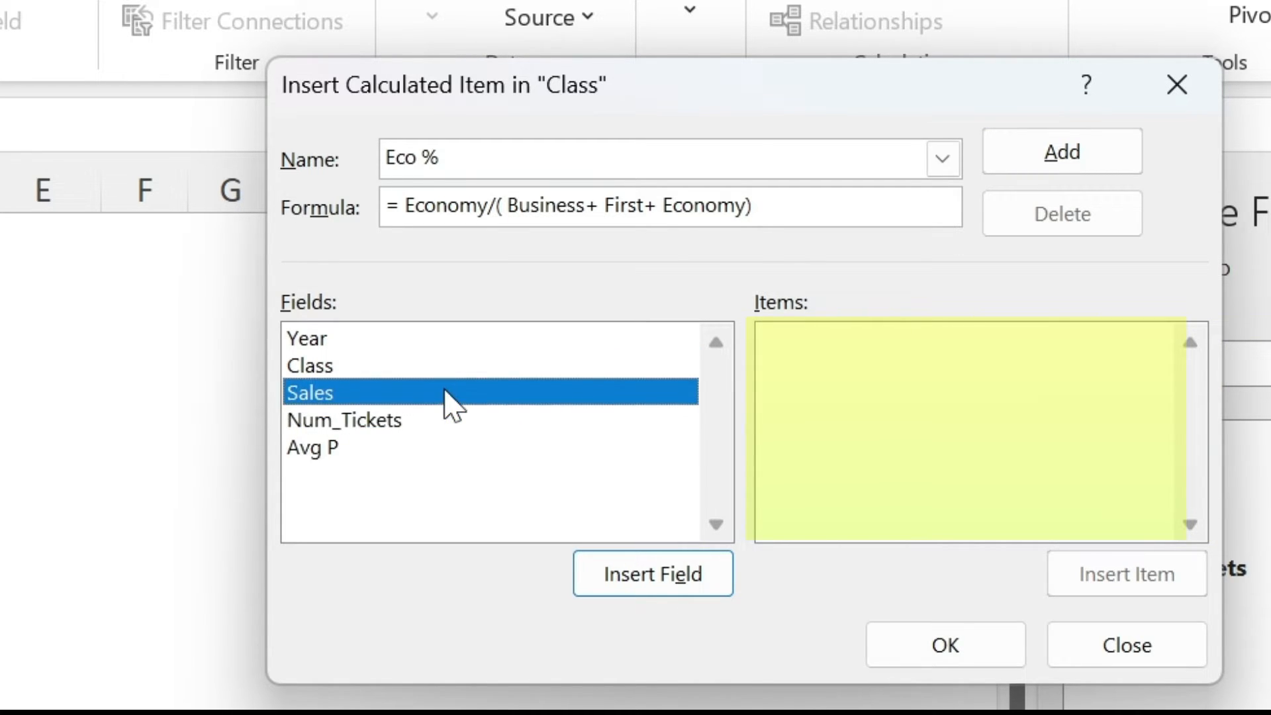
click(442, 341)
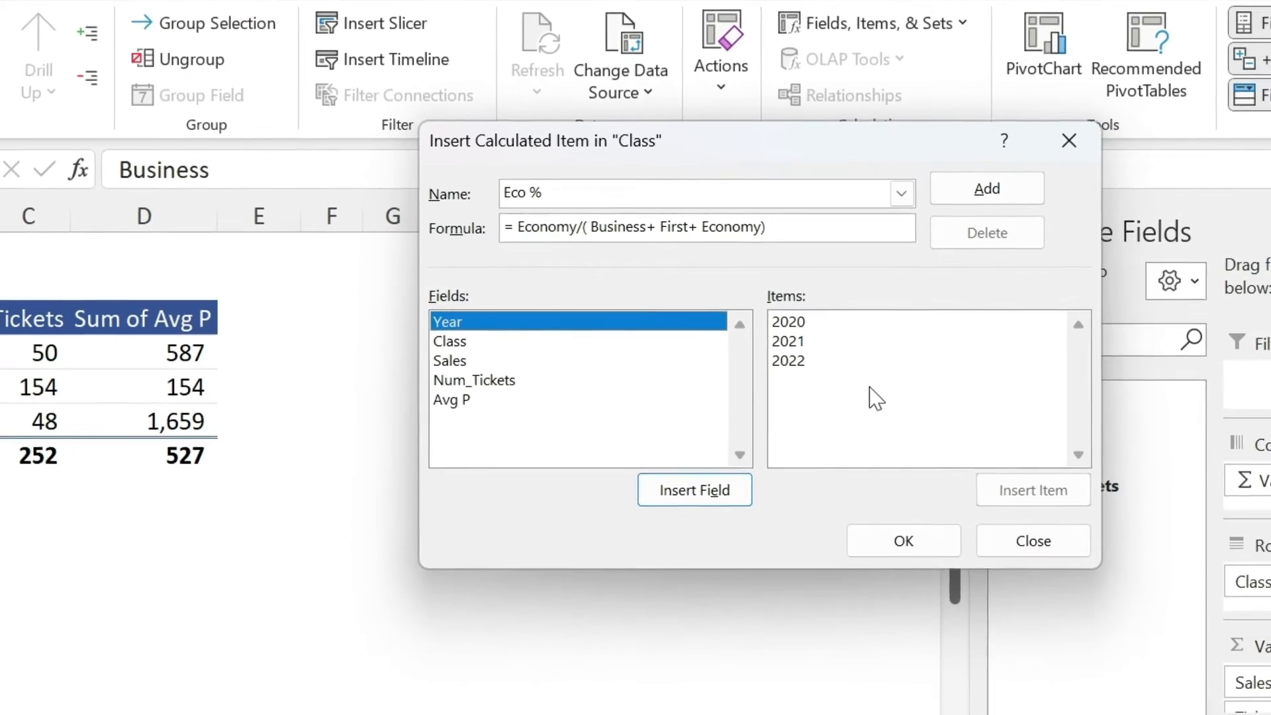
Add the Eco % calculated item to the pivot table and inspect its row of values.
click(903, 541)
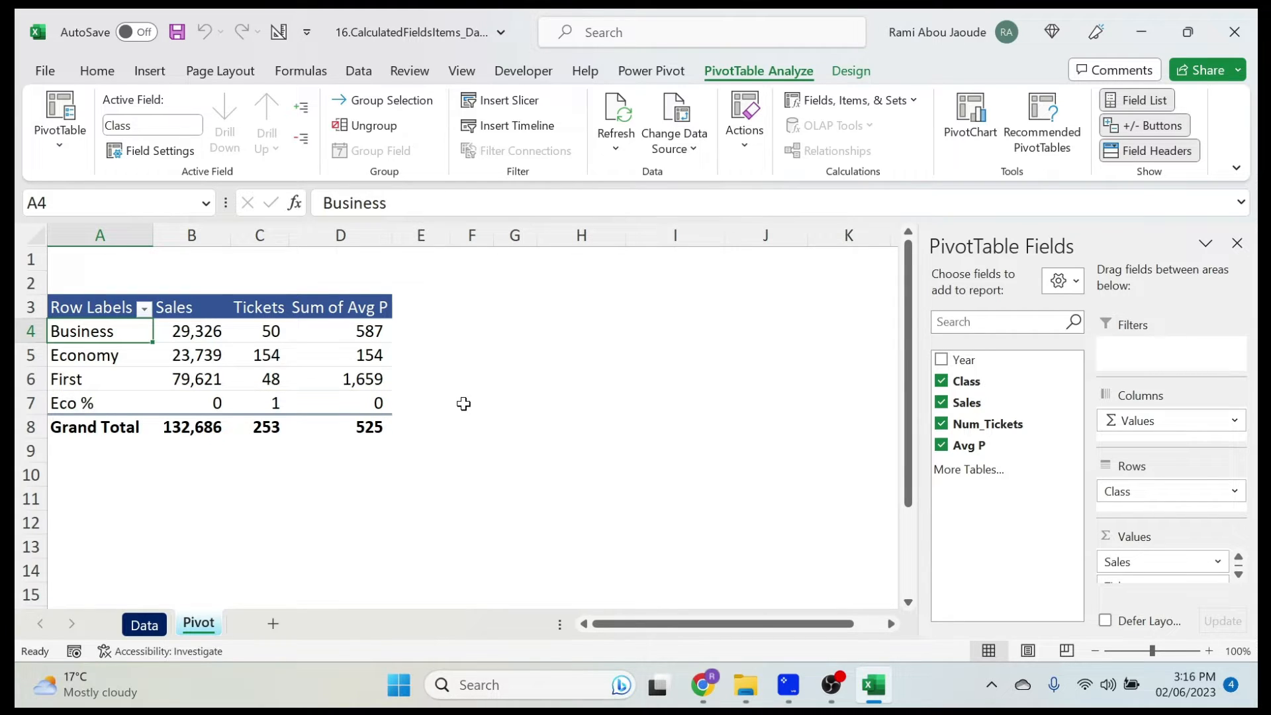
drag(204, 400, 390, 405)
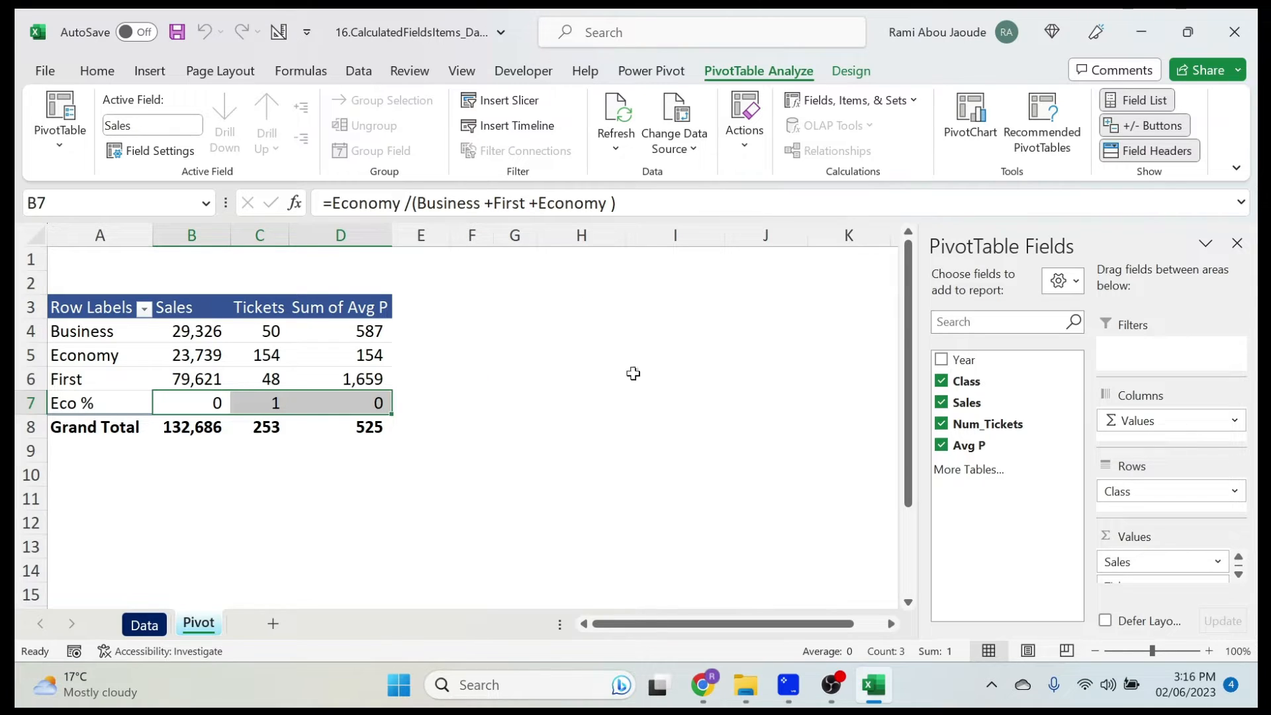
Add the Year field to the pivot table rows and place it below Class.
drag(962, 359, 1150, 487)
scroll(207, 447, down, 2)
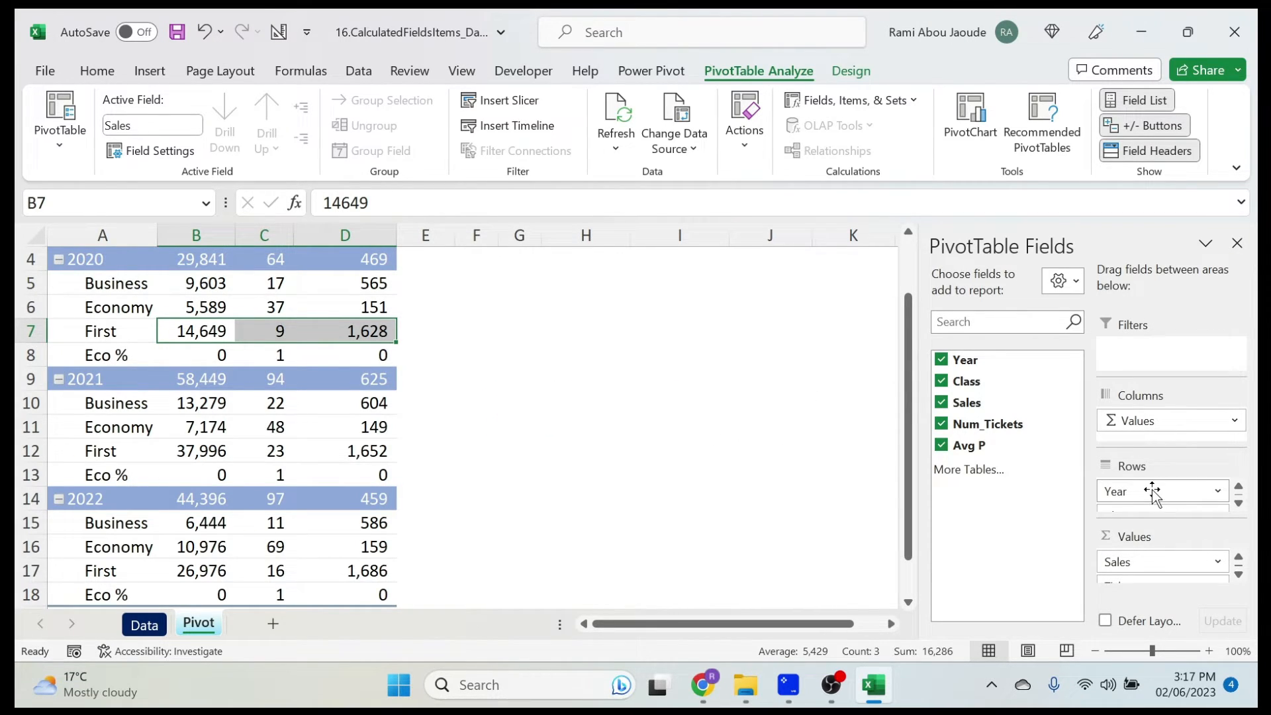
drag(1153, 491, 1143, 512)
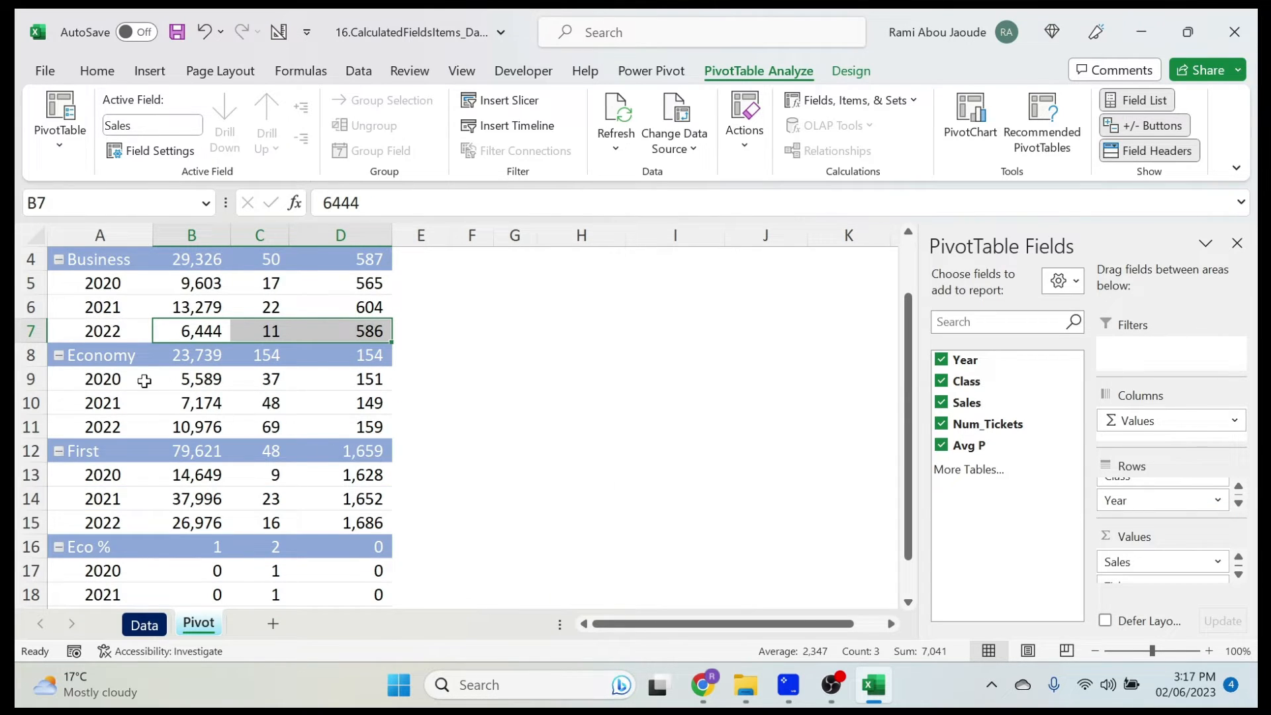
Format the 2020 to 2022 values under Eco % as percentages.
scroll(80, 292, up, 1)
scroll(106, 408, down, 2)
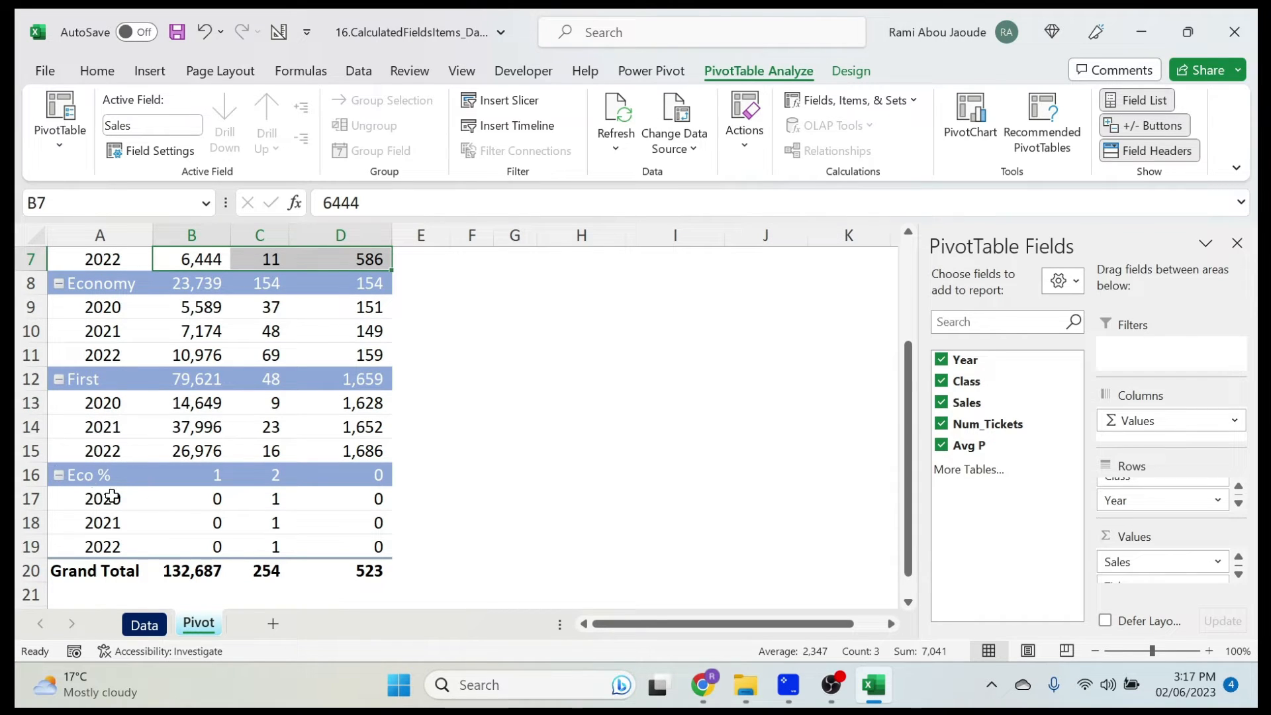
drag(203, 501, 376, 551)
click(96, 71)
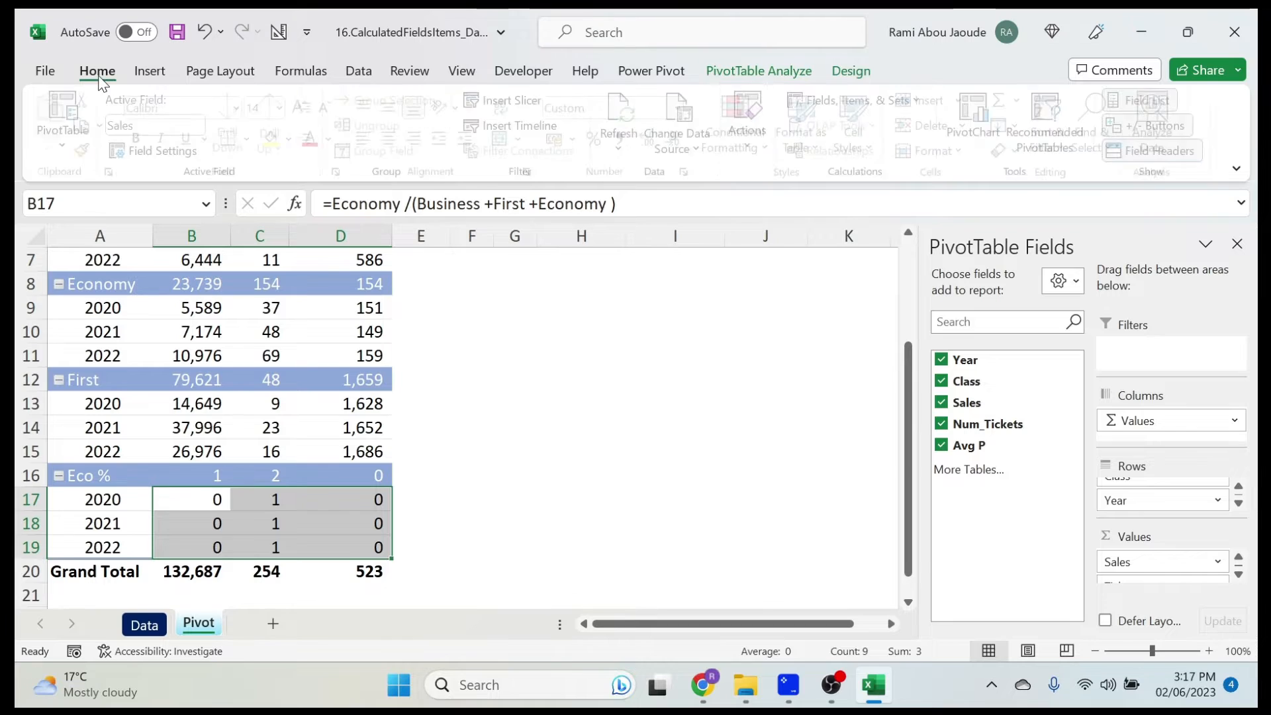
click(600, 139)
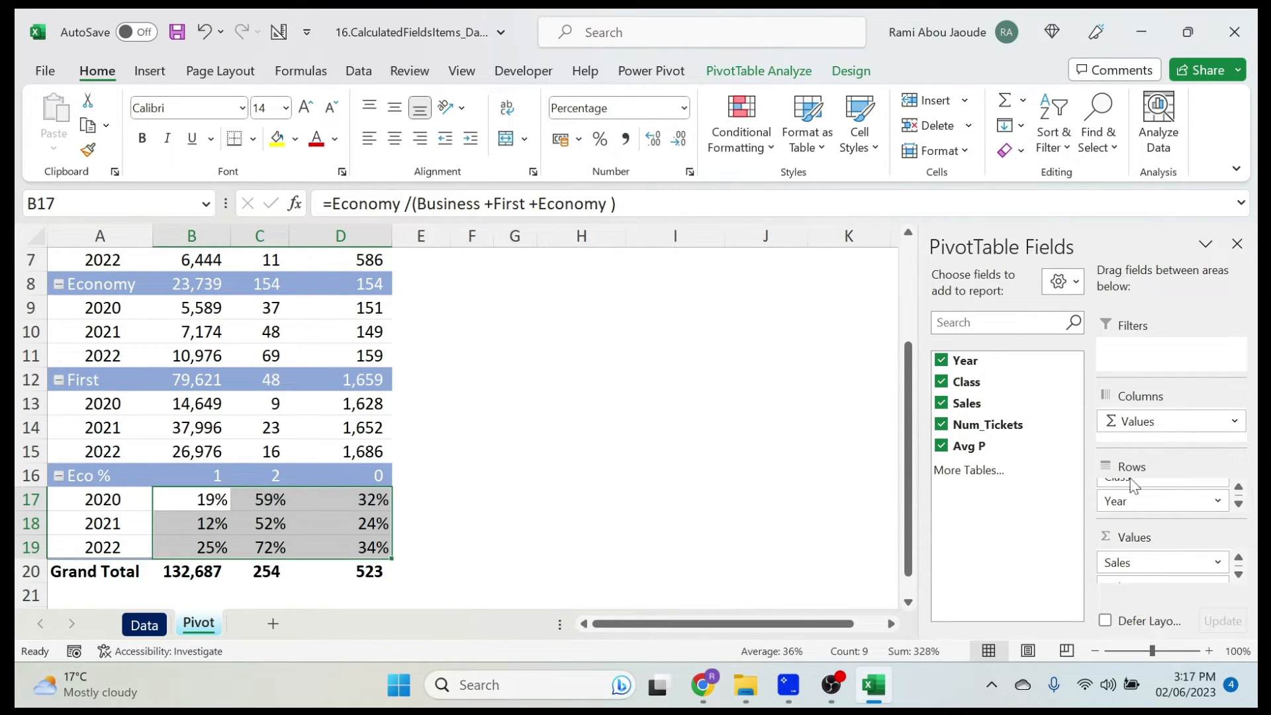
Place Year above Class in the pivot table rows and check the 2020 subtotals across the value columns.
drag(1156, 510, 1151, 480)
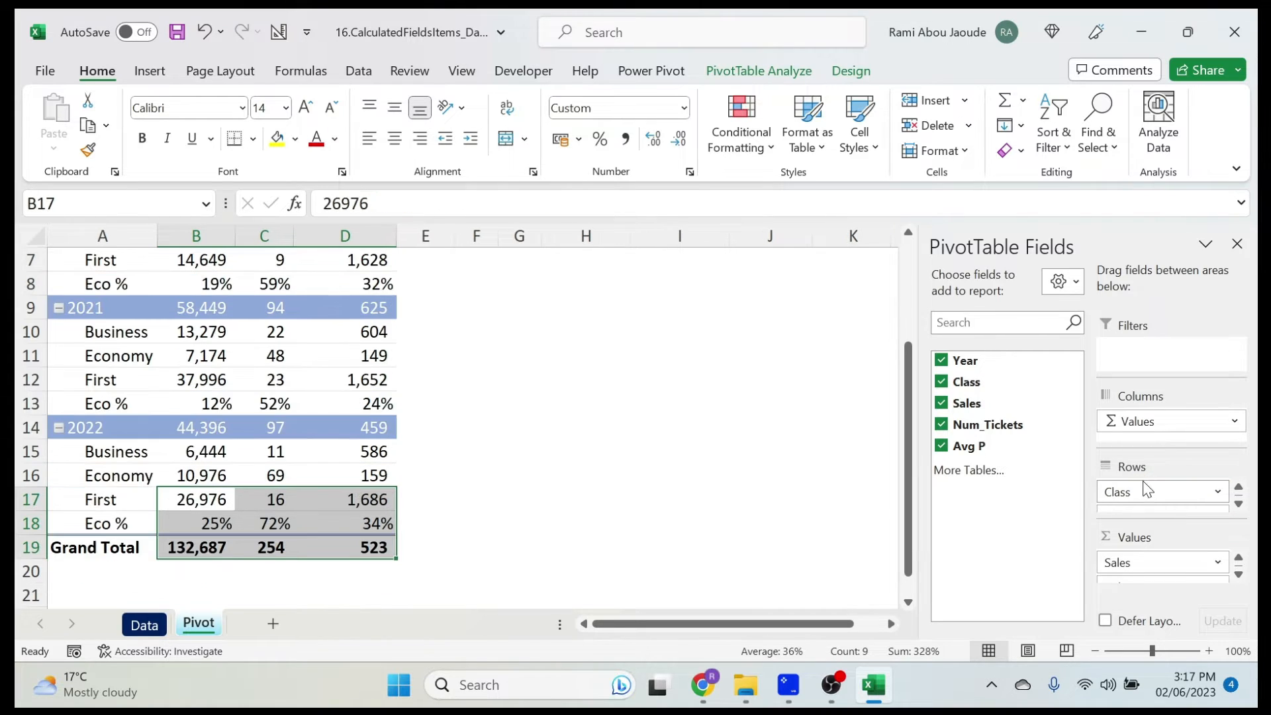
scroll(583, 415, up, 2)
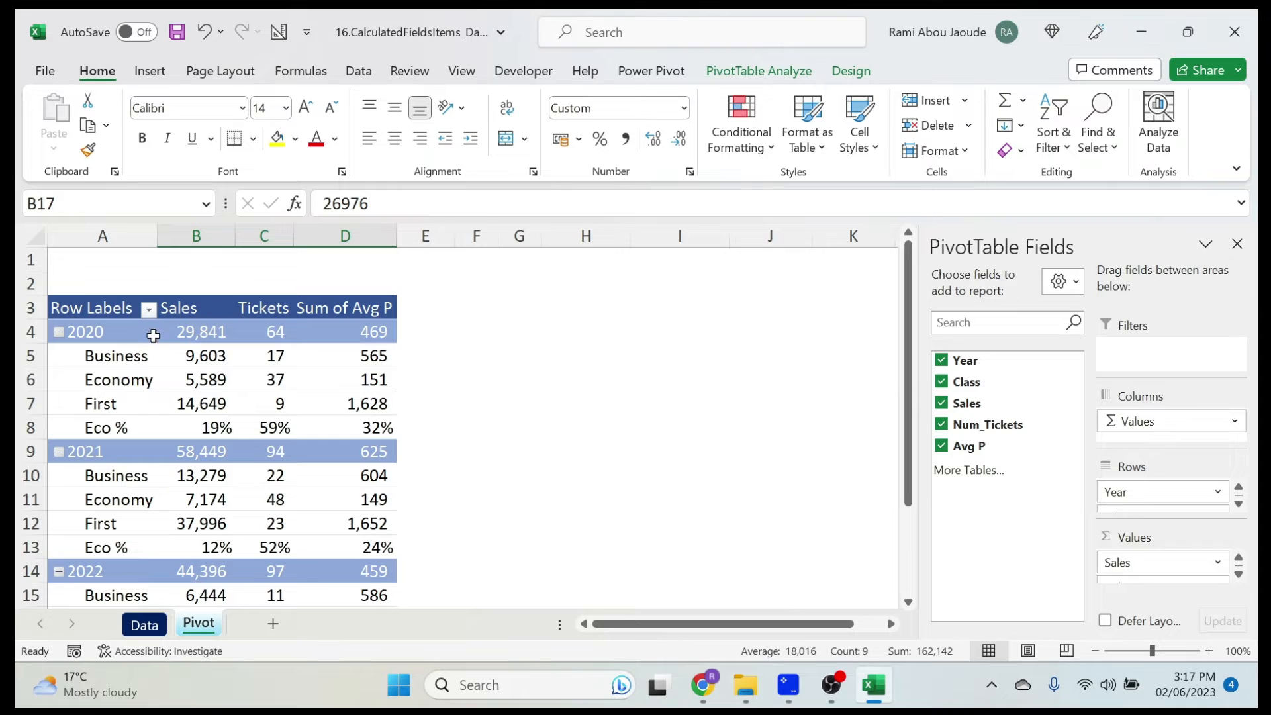
drag(233, 333, 357, 332)
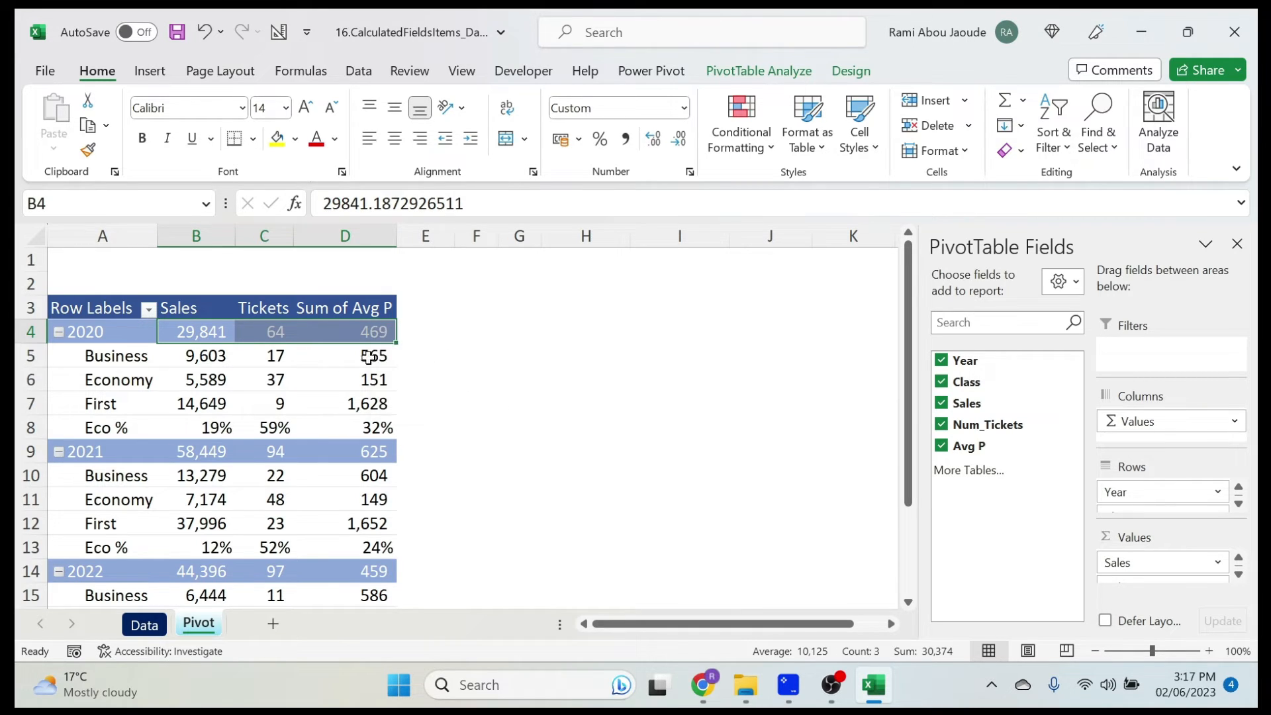
scroll(331, 409, down, 3)
scroll(365, 458, up, 3)
Turn off the pivot table's grand totals for rows and columns and hide all subtotals.
click(852, 71)
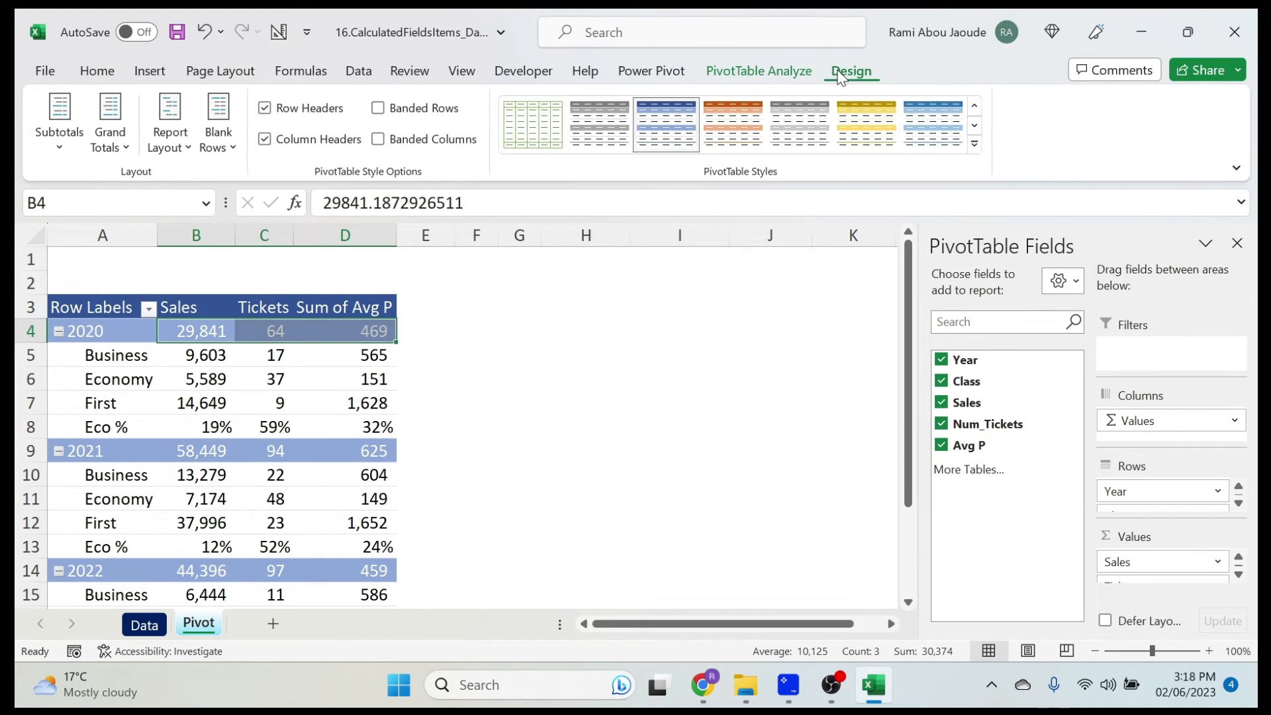
click(109, 126)
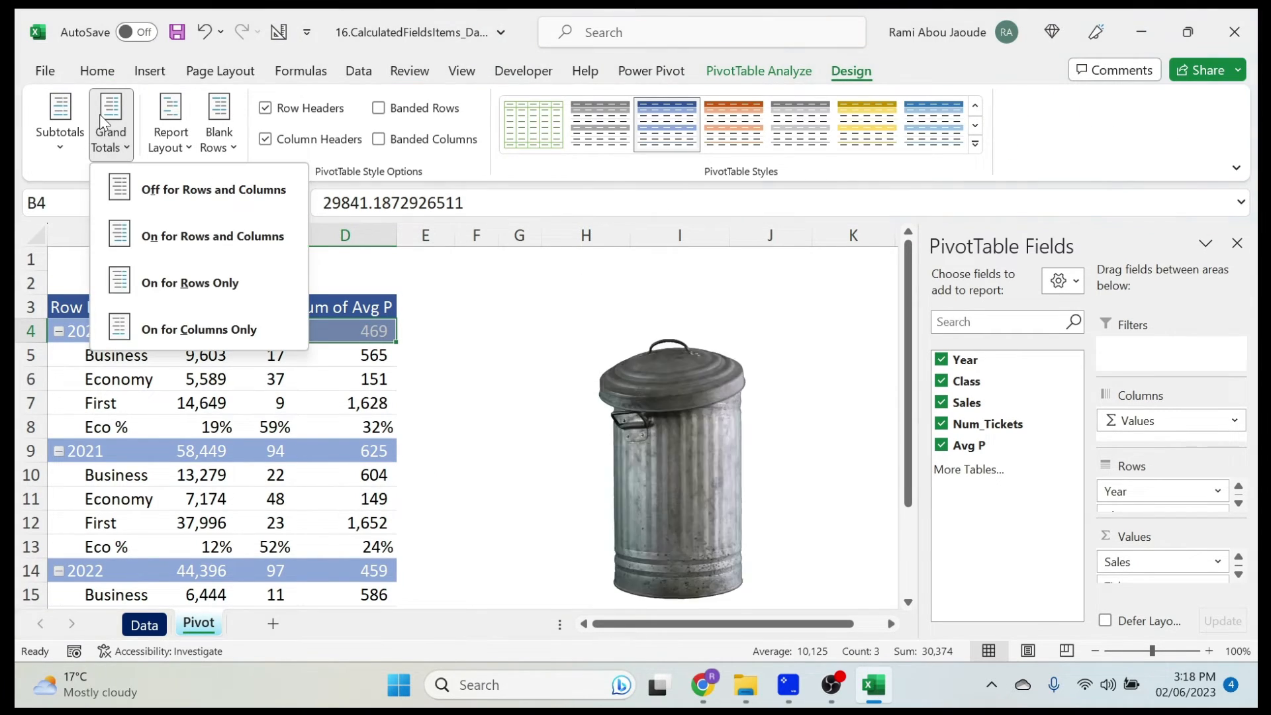
click(184, 190)
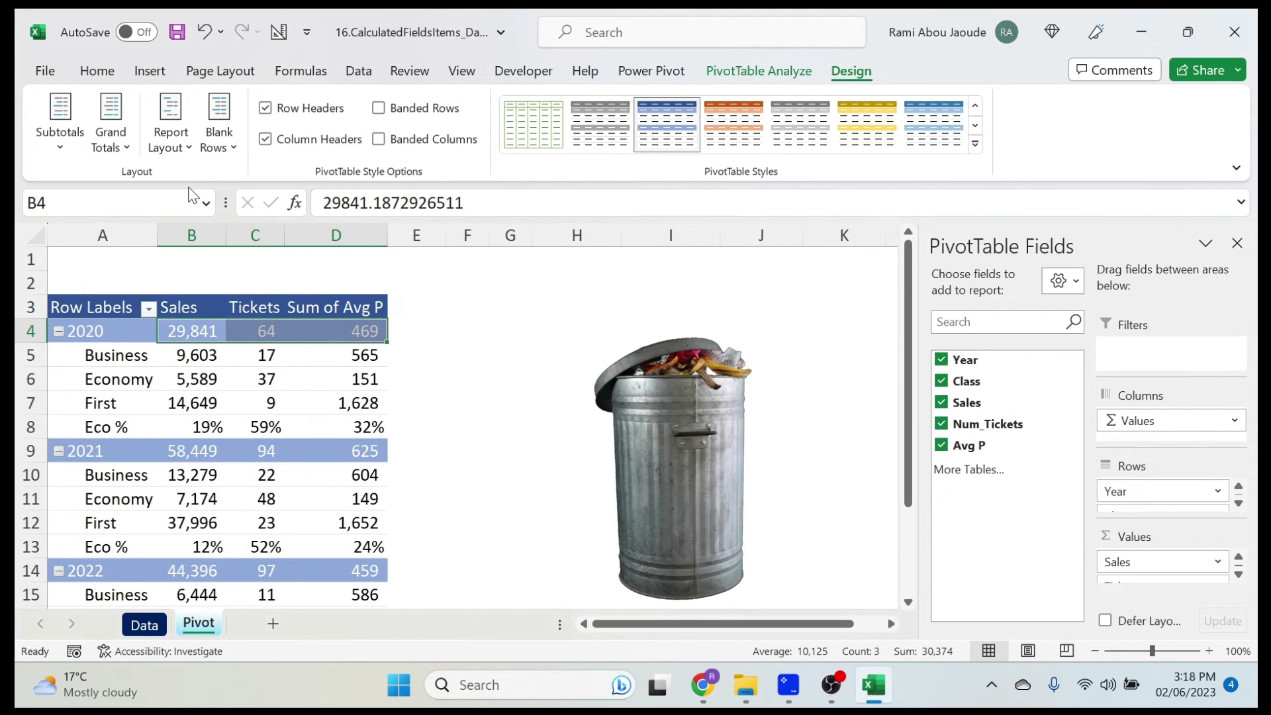
click(78, 130)
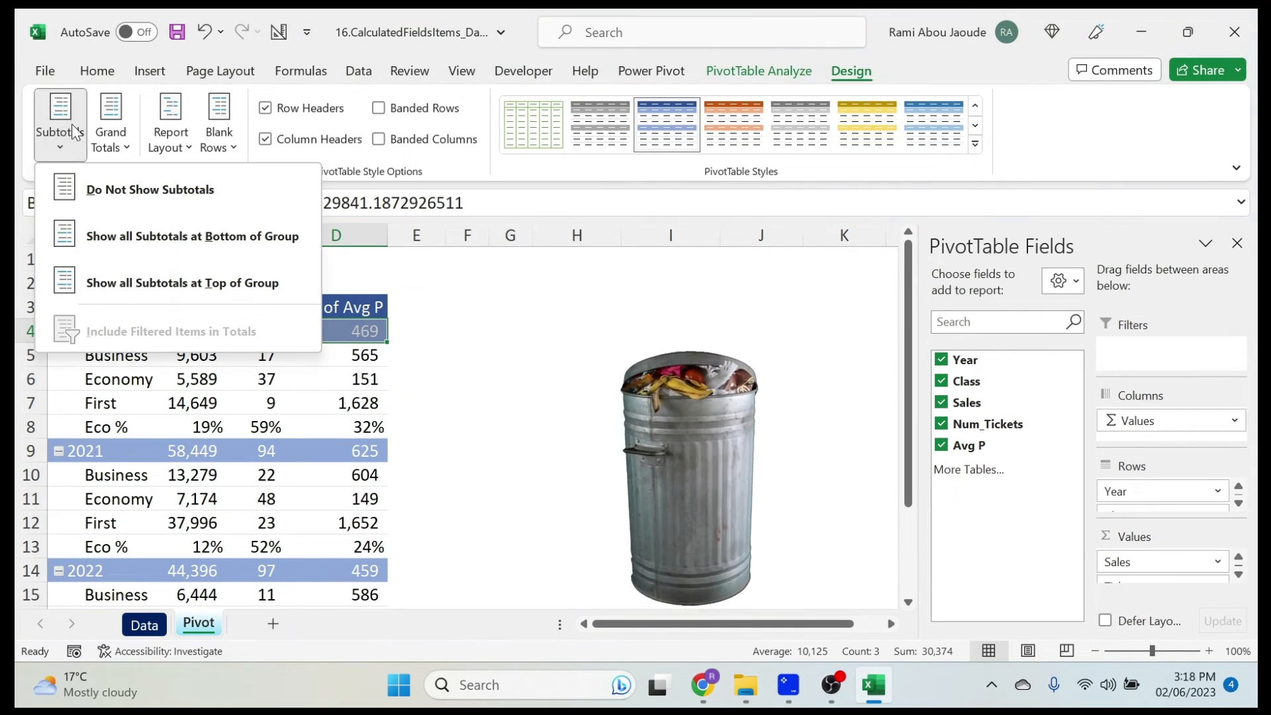
click(136, 192)
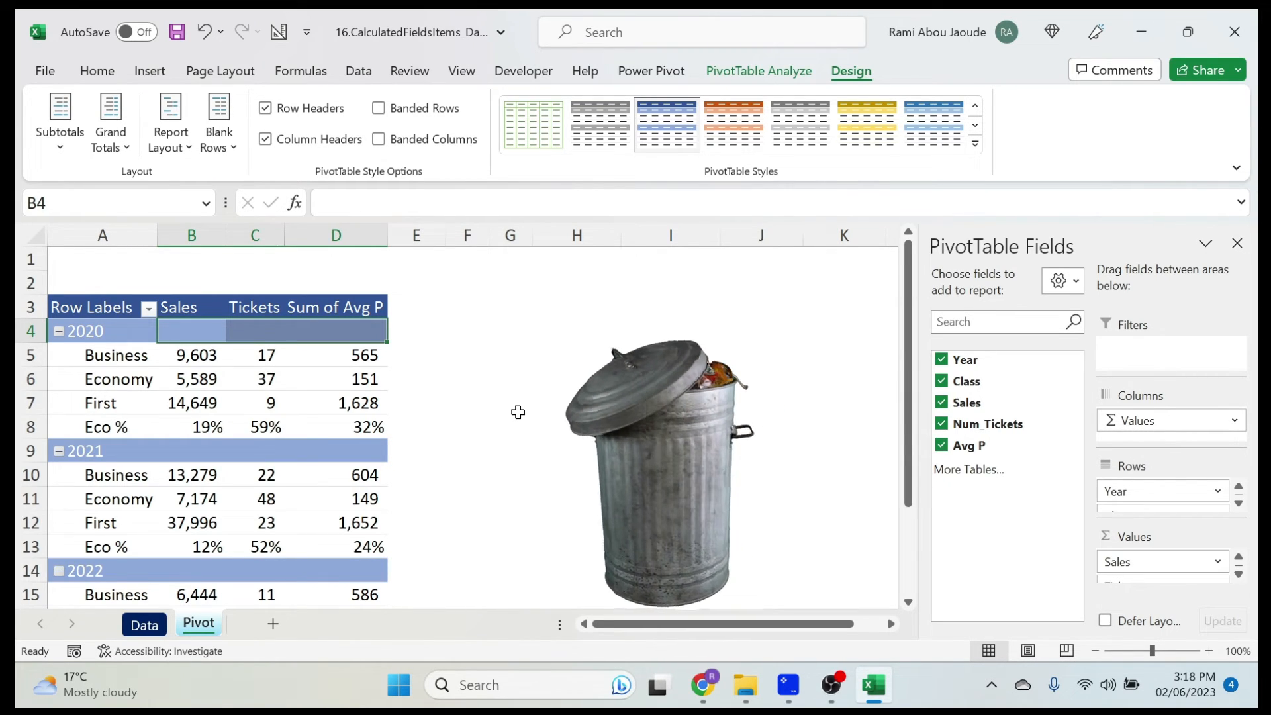
Check the 2020 Eco % value under Sum of Avg P and place Class above Year in the pivot rows.
click(331, 432)
click(340, 307)
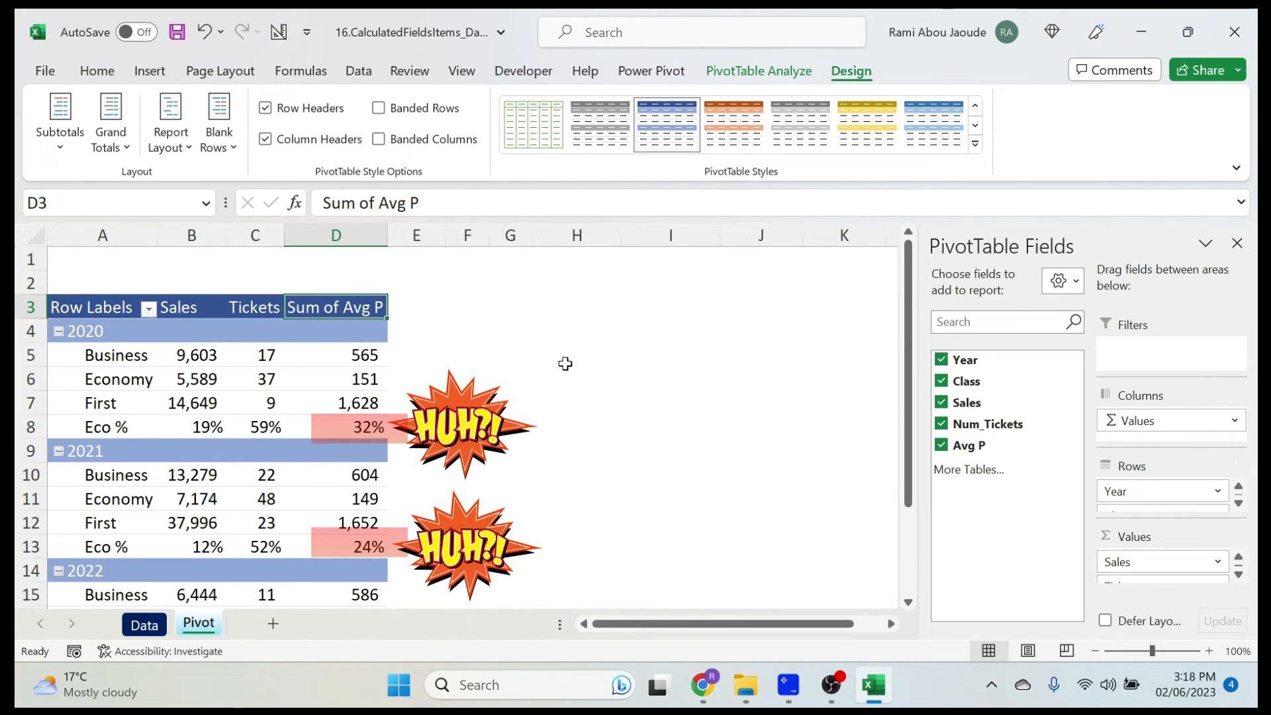
click(365, 429)
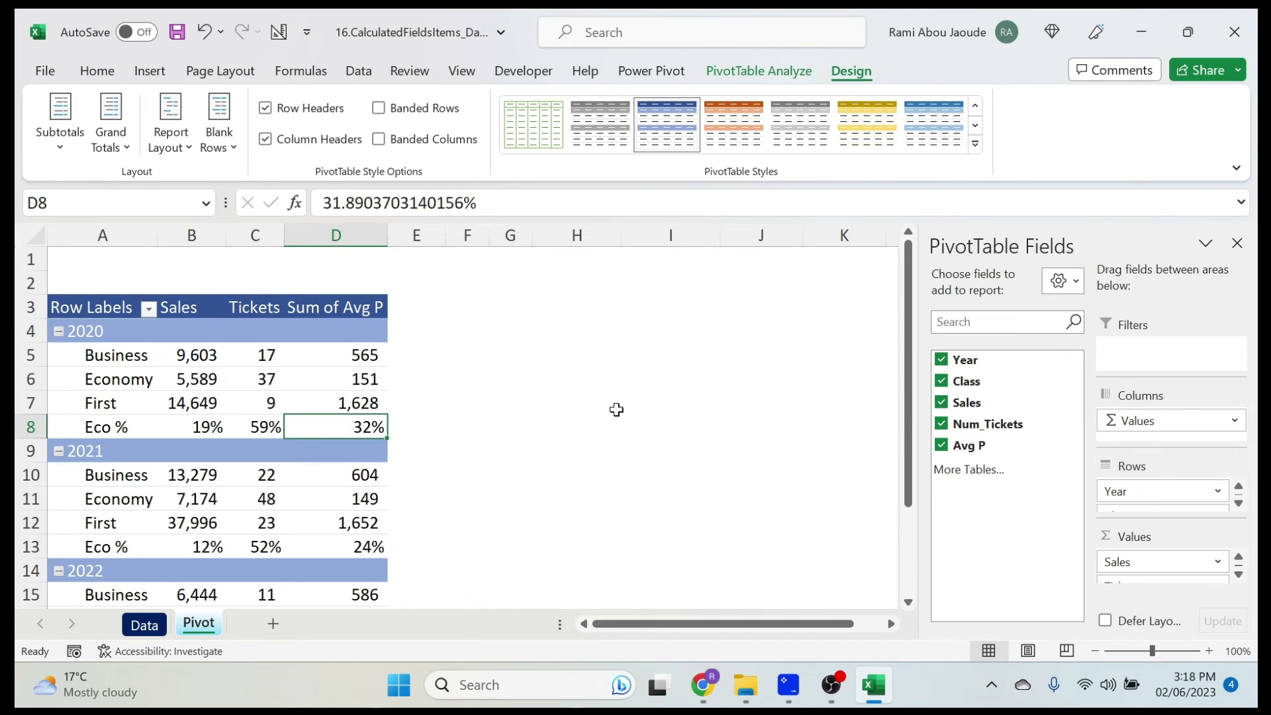
drag(1152, 497, 1150, 516)
scroll(355, 511, down, 3)
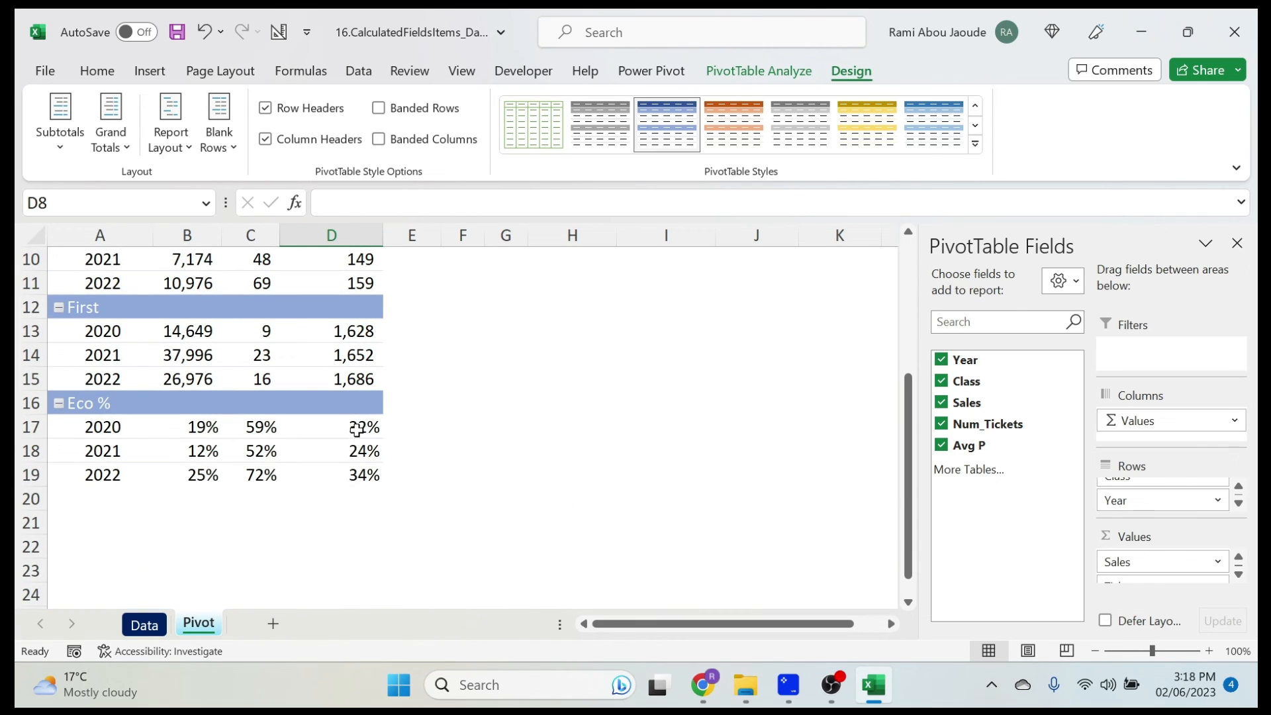
Set the font color of the 2020 to 2022 Sum of Avg P values under Eco % to white.
drag(358, 430, 340, 460)
click(97, 71)
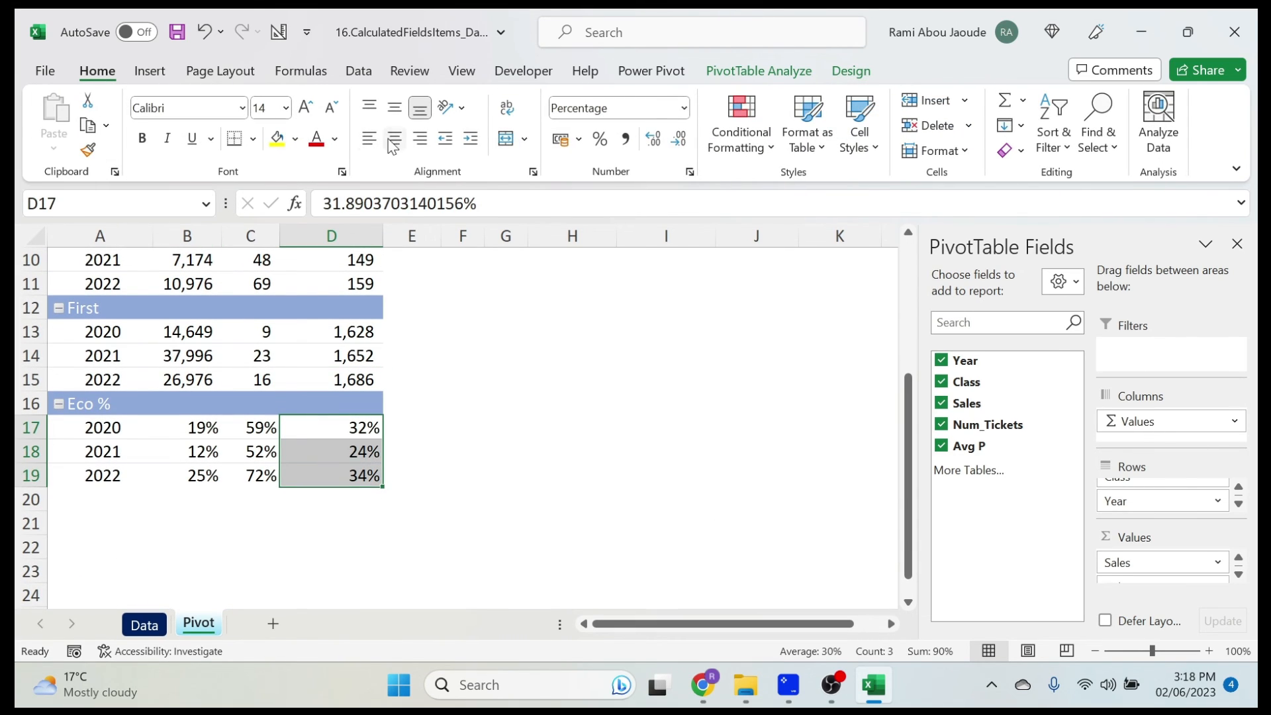
click(338, 140)
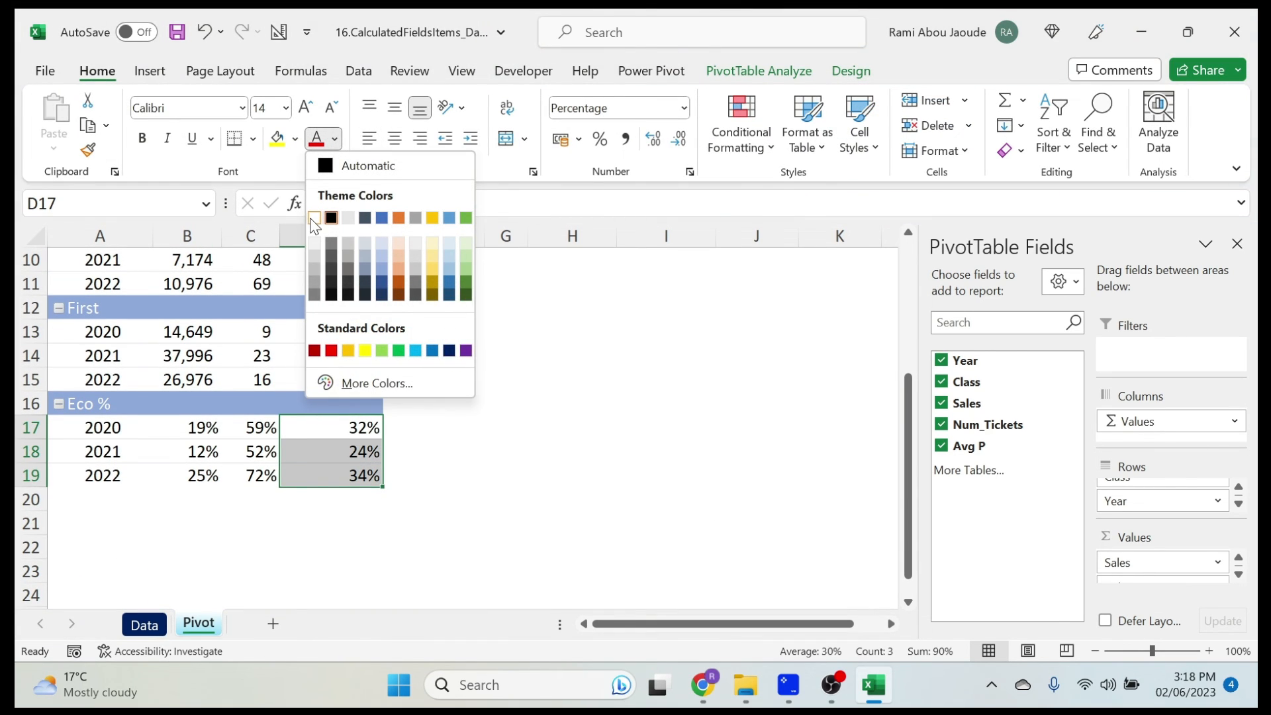
click(310, 217)
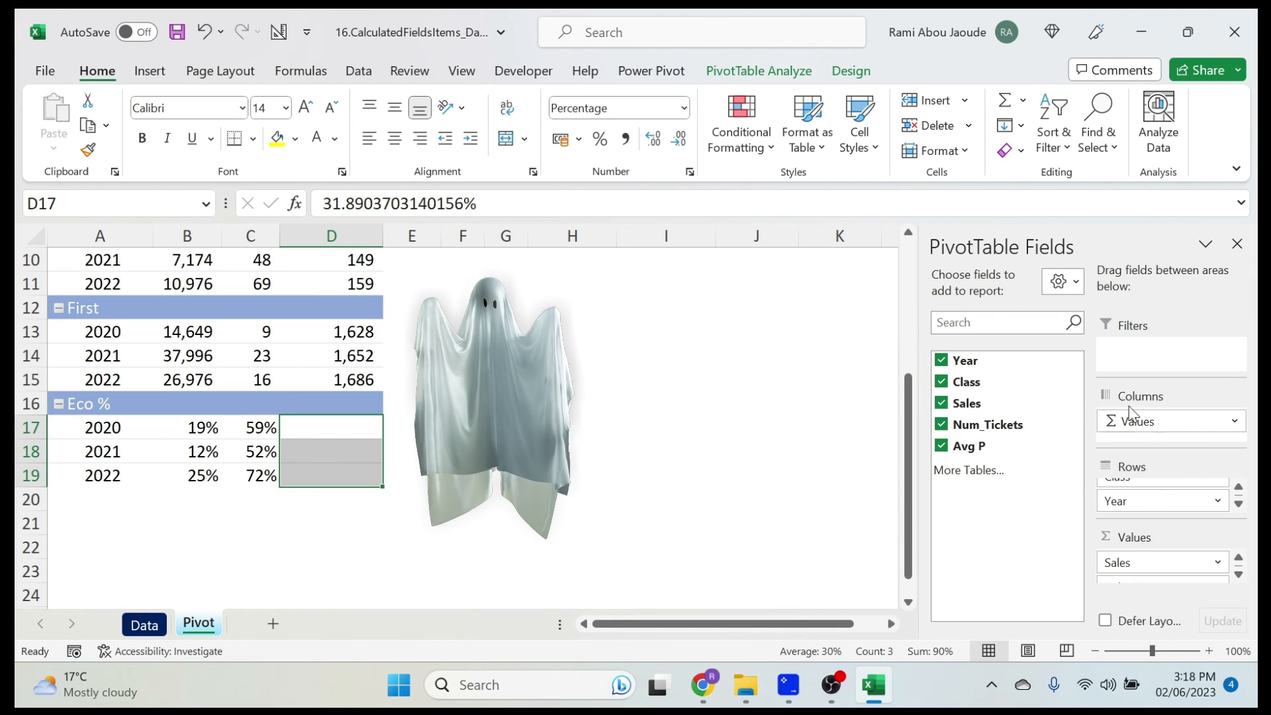
Return Year above Class in the pivot rows and check the Eco % cell under Sum of Avg P for 2020.
mouse_move(1126, 499)
mouse_down()
mouse_move(1135, 463)
mouse_move(1130, 484)
mouse_up()
scroll(218, 424, up, 3)
click(334, 424)
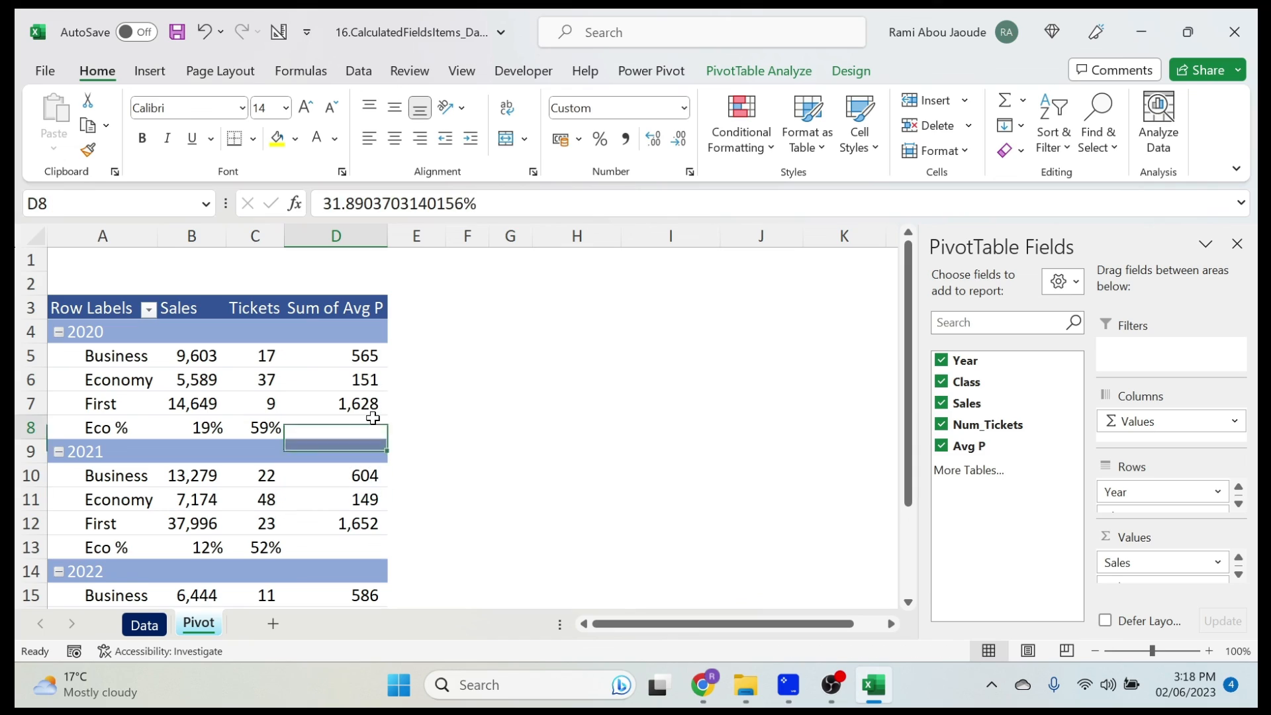